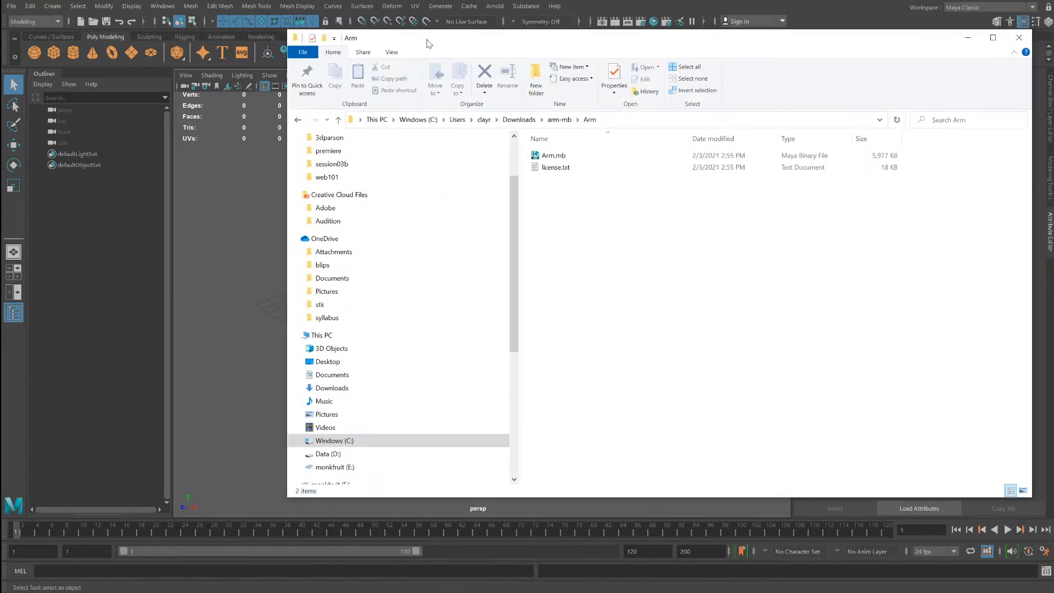
Import Arm.mb from the Arm folder into the scene and move the file window out of the way
left_click(543, 156)
left_click_drag(536, 158, 258, 284)
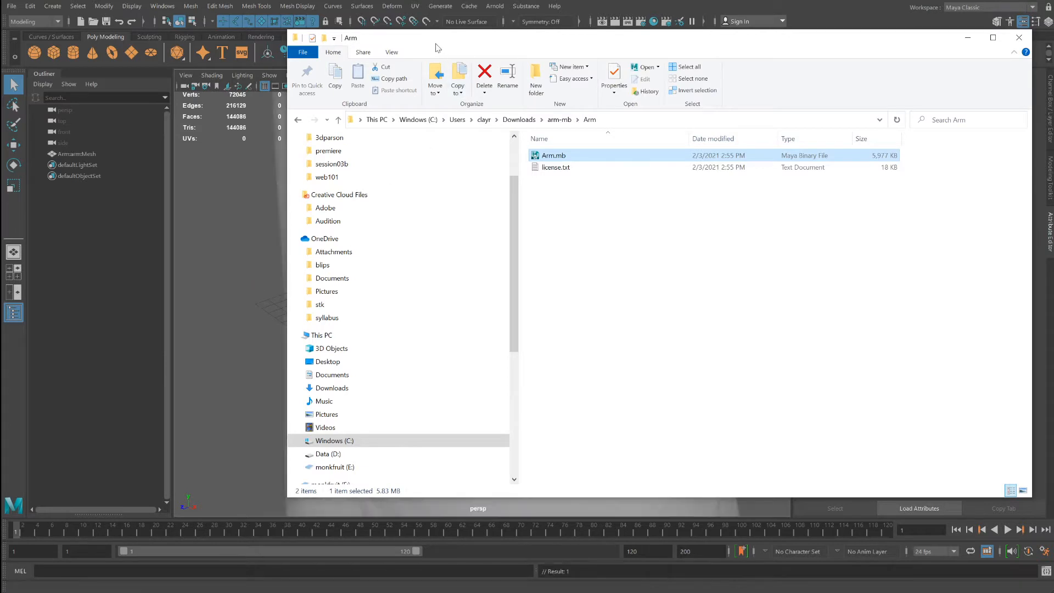
left_click_drag(437, 44, 1053, 159)
scroll(620, 258, "down", 5)
scroll(621, 261, "down", 6)
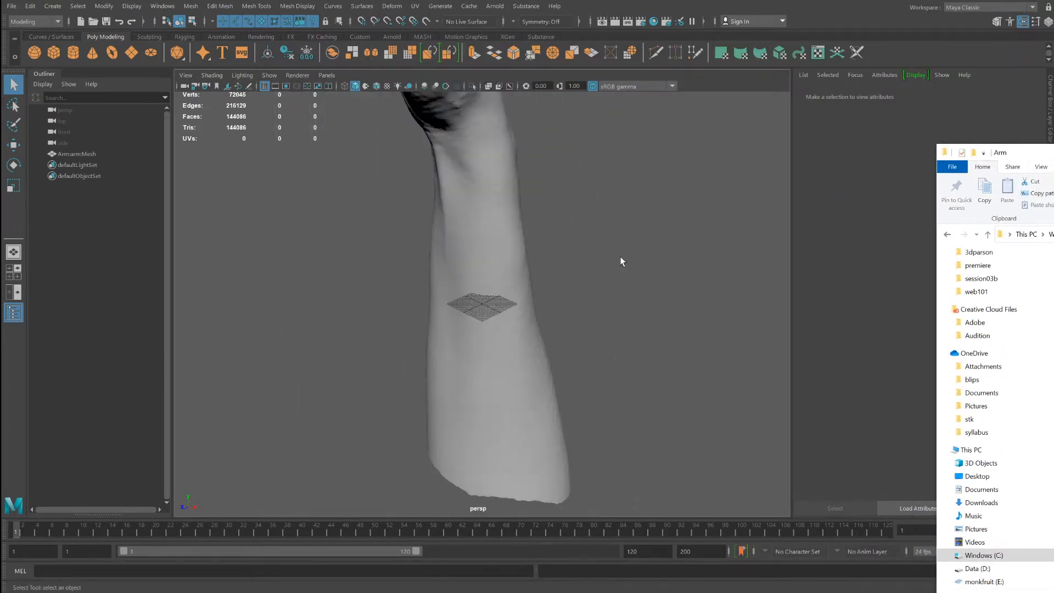
Scale the arm mesh down uniformly to about 0.127 of its size and deselect it
left_click(494, 282)
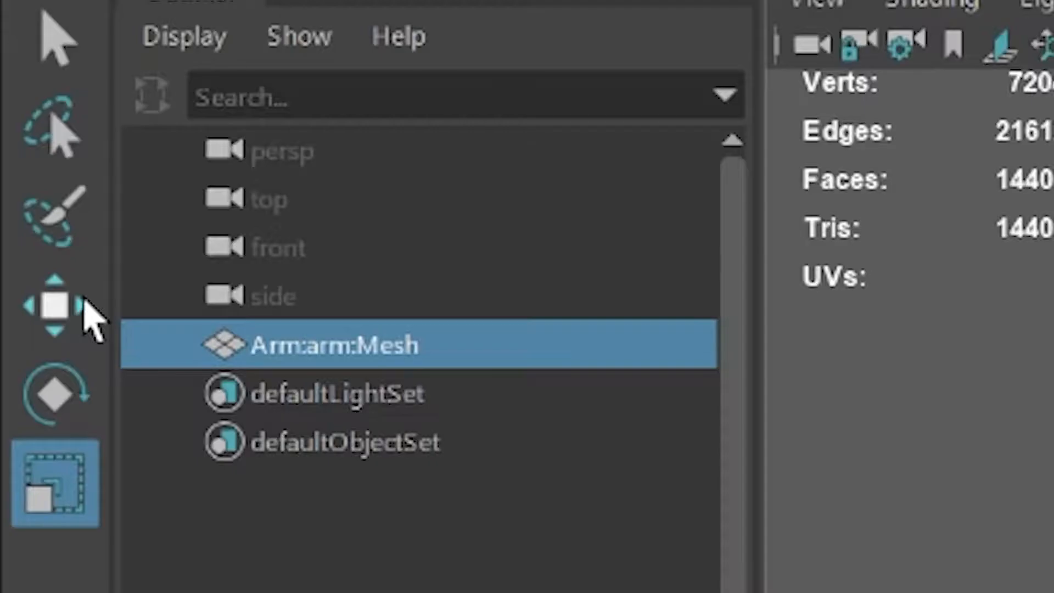
left_click(17, 146)
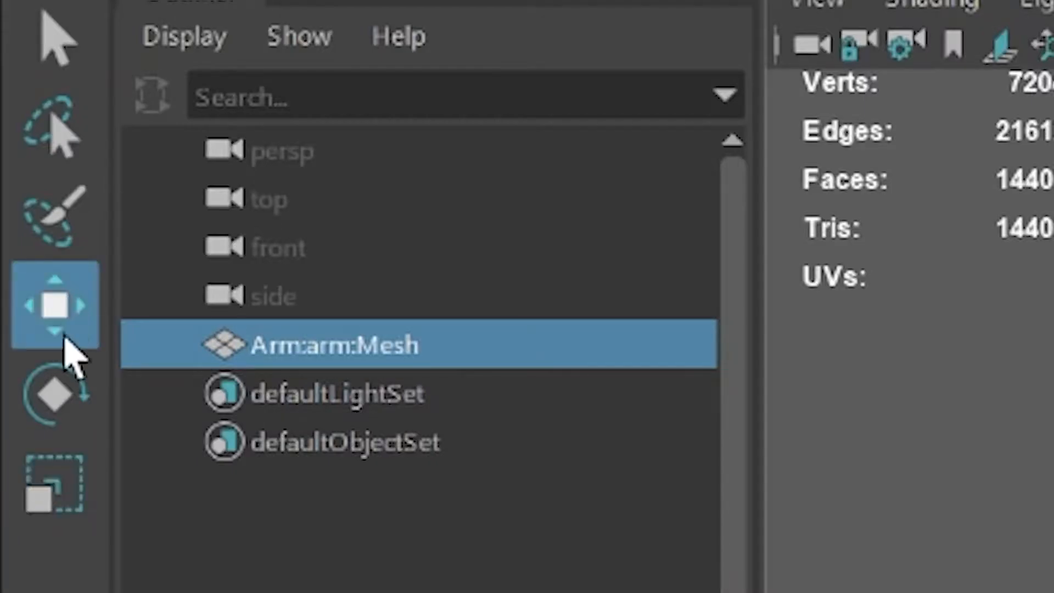
left_click(14, 166)
left_click(14, 186)
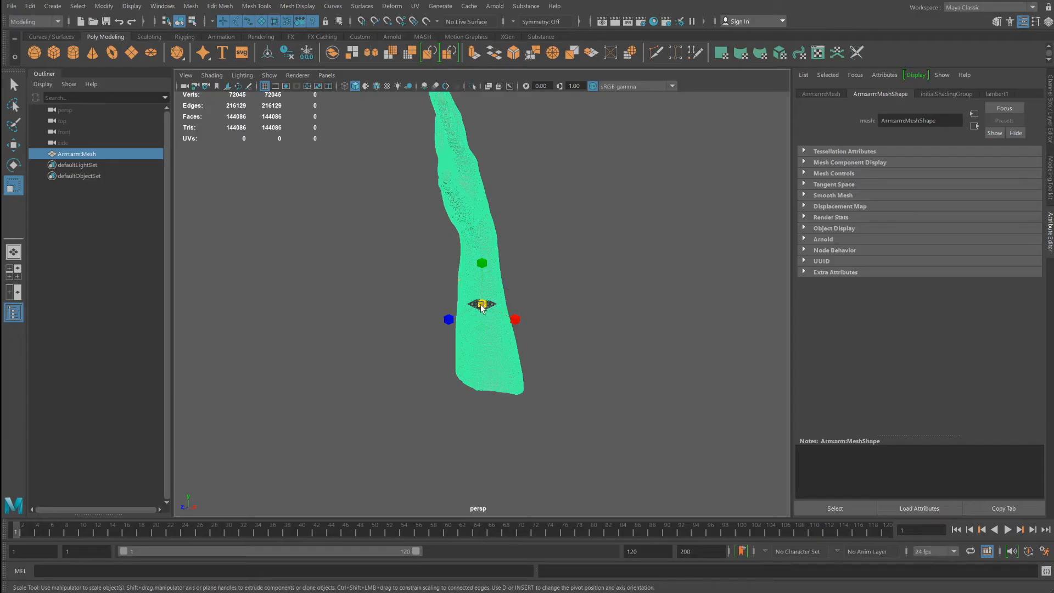
left_click_drag(482, 306, 446, 341)
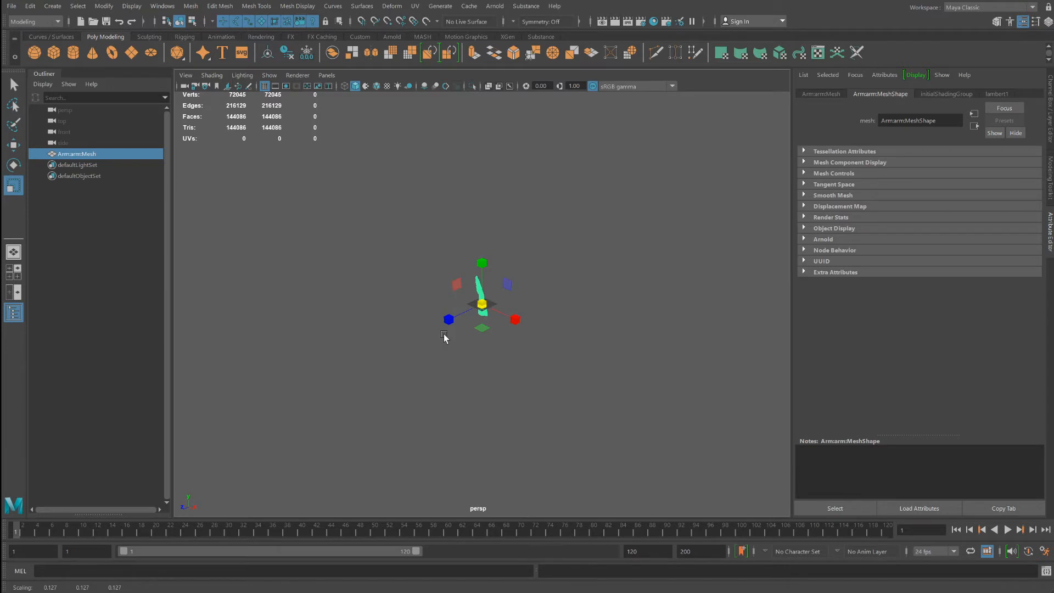
key("ctrl+z")
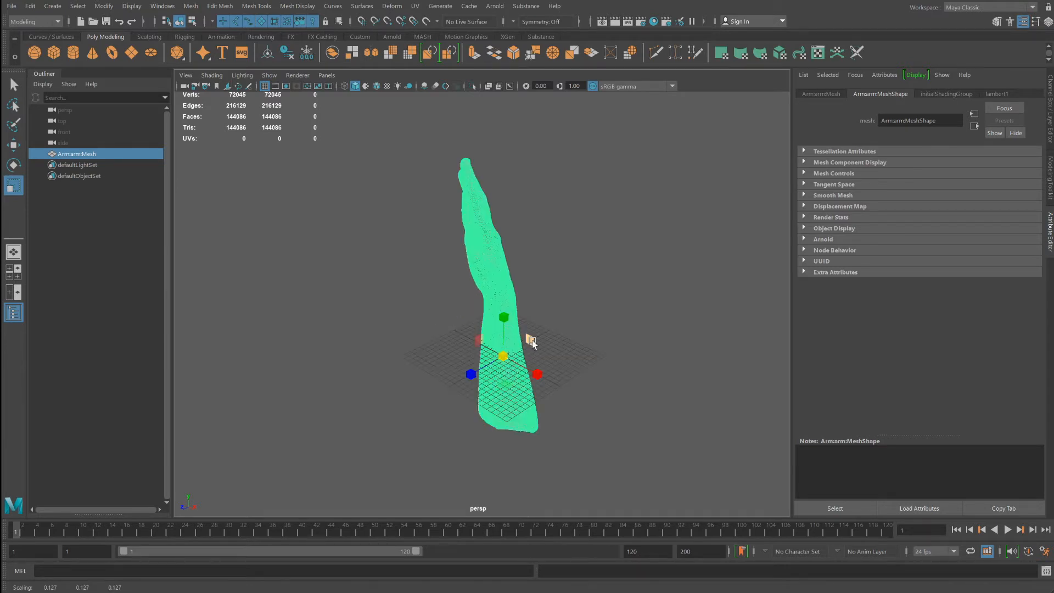
left_click_drag(573, 336, 426, 251, "alt")
left_click(426, 251)
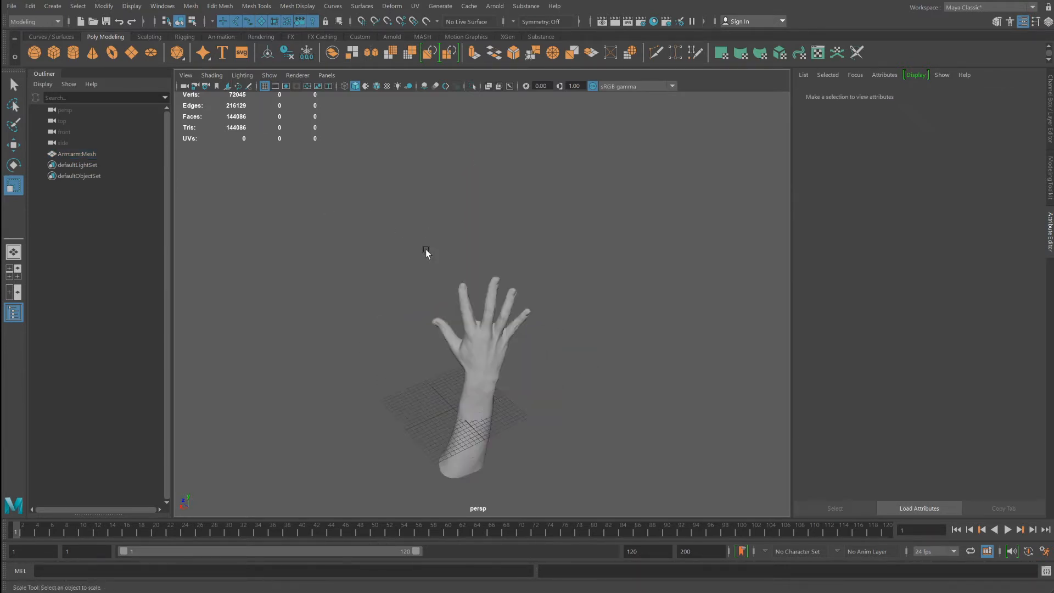
left_click_drag(466, 300, 403, 278, "alt")
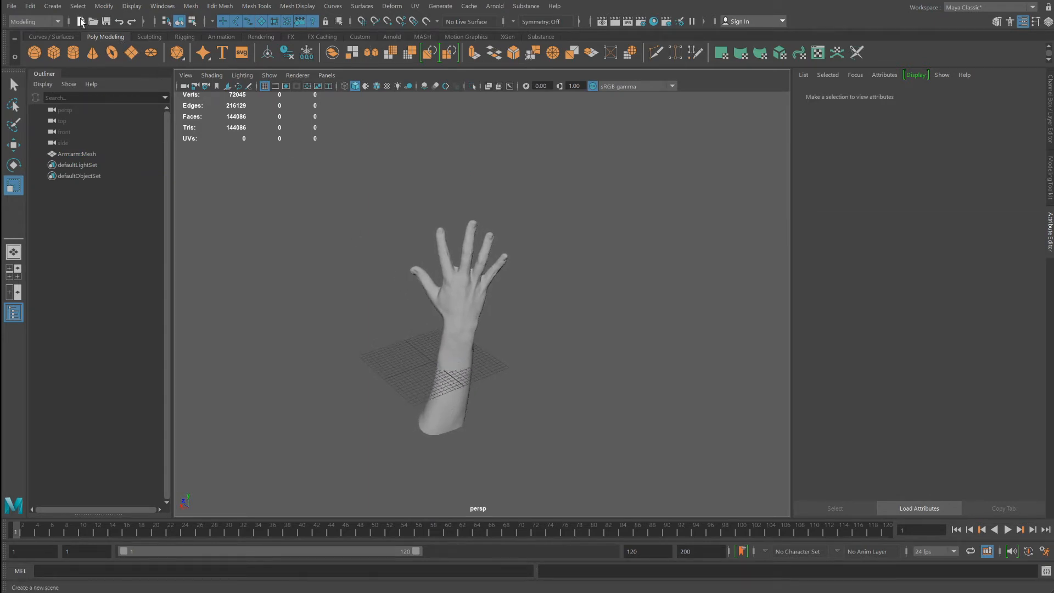
Create a point light beside the hand and duplicate it twice, spreading the lights around the hand
left_click(52, 7)
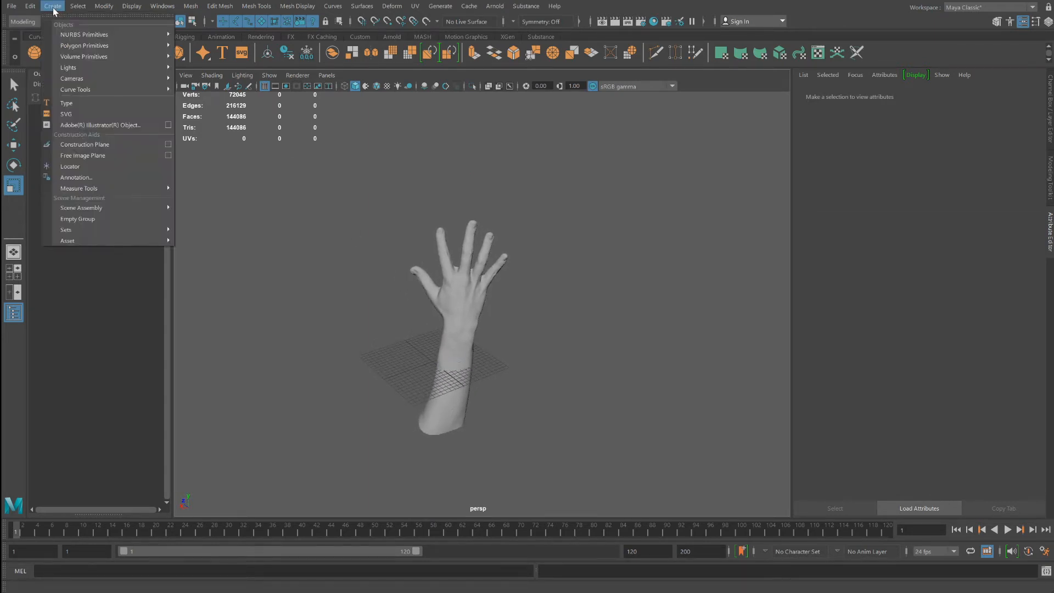
mouse_move(80, 66)
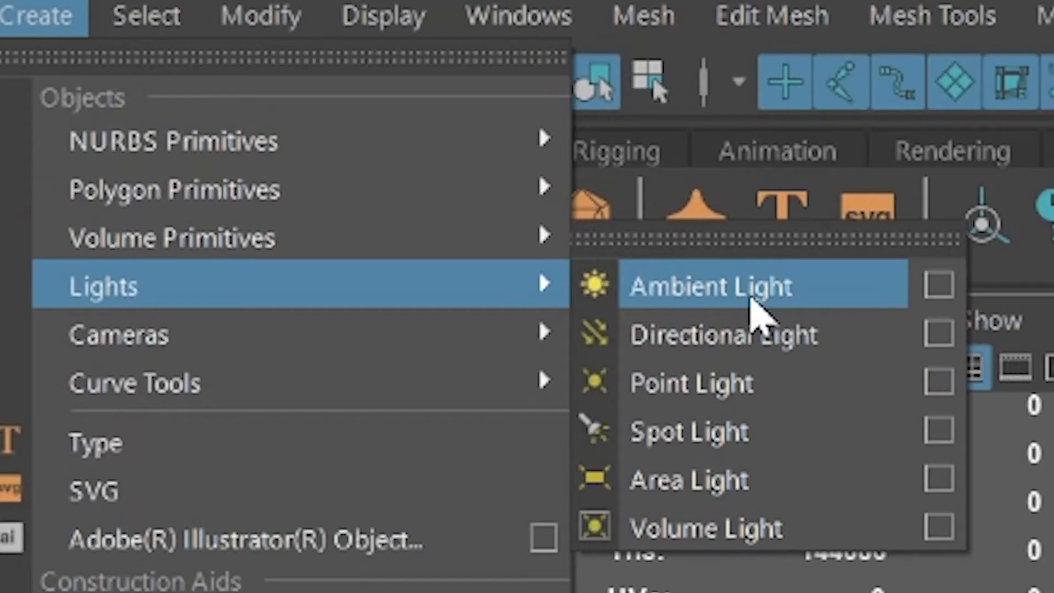
left_click(724, 384)
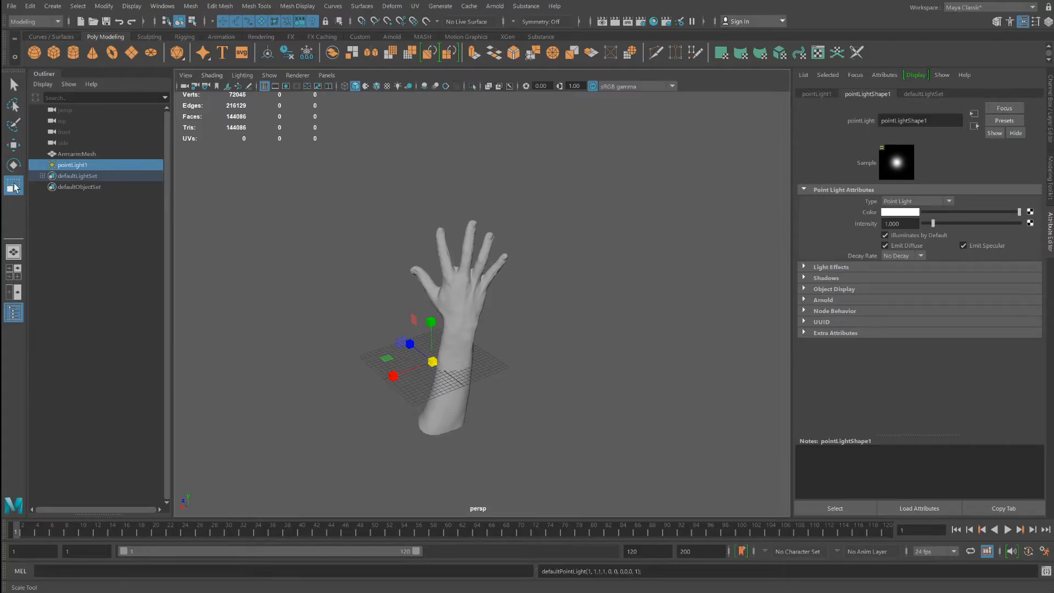
left_click(14, 145)
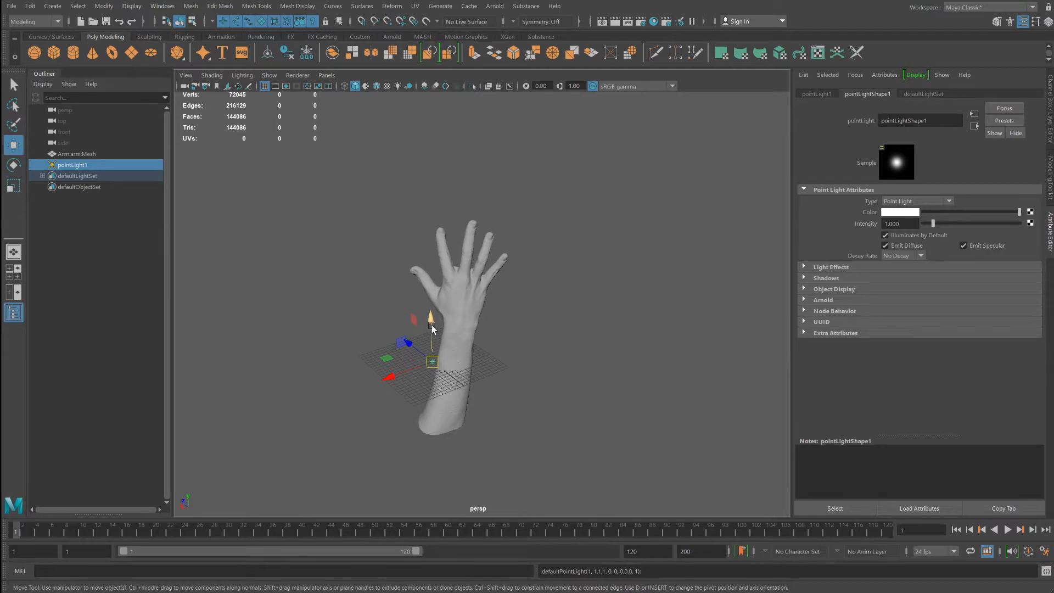
left_click_drag(431, 325, 402, 175)
left_click_drag(384, 225, 412, 295)
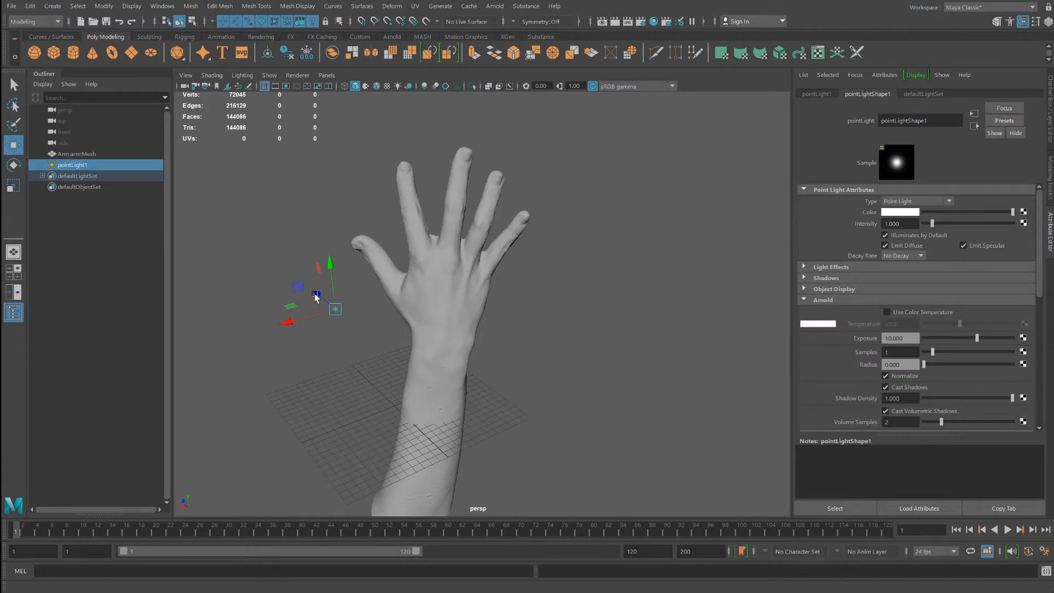
mouse_move(316, 296)
left_mouse_down("shift")
mouse_move(418, 395)
mouse_move(511, 368)
left_mouse_up("shift")
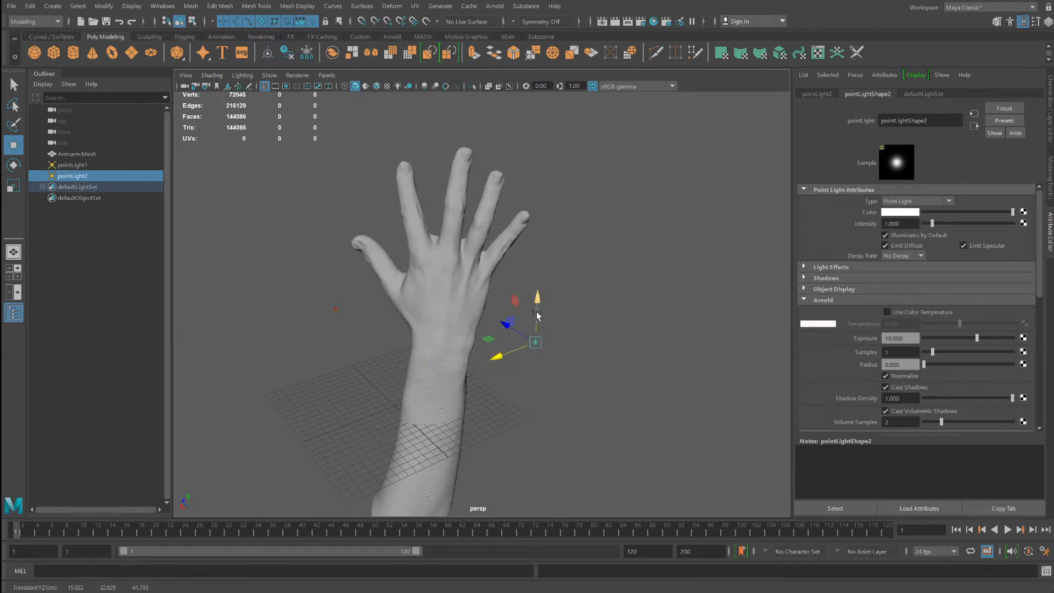
left_click_drag(537, 314, 542, 203)
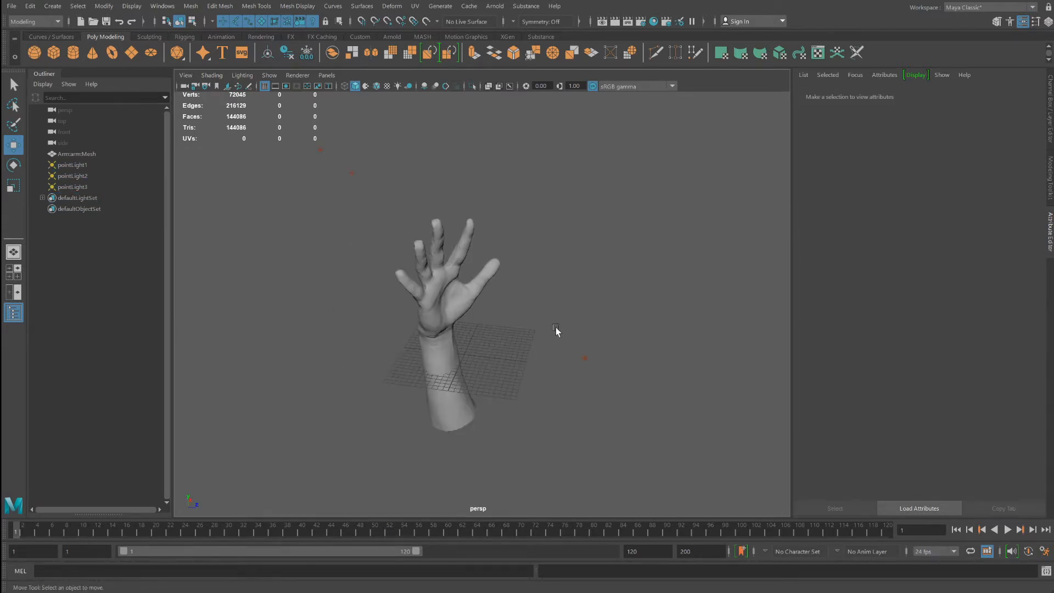
Export the arm mesh and all three point lights as an FBX file named hand
left_click_drag(556, 330, 538, 341, "alt")
left_click_drag(597, 390, 372, 146)
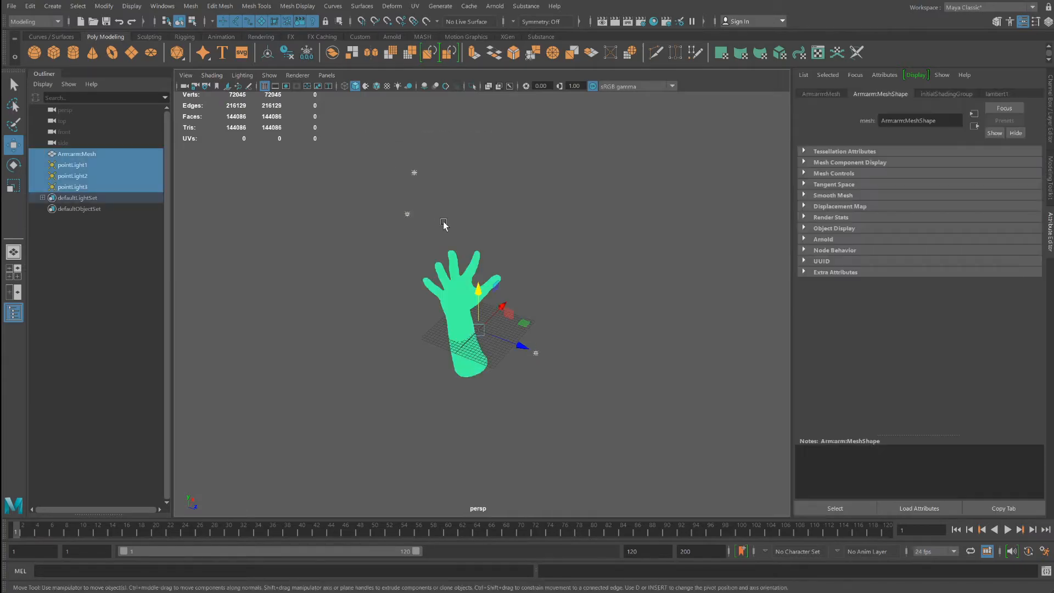
left_click(11, 6)
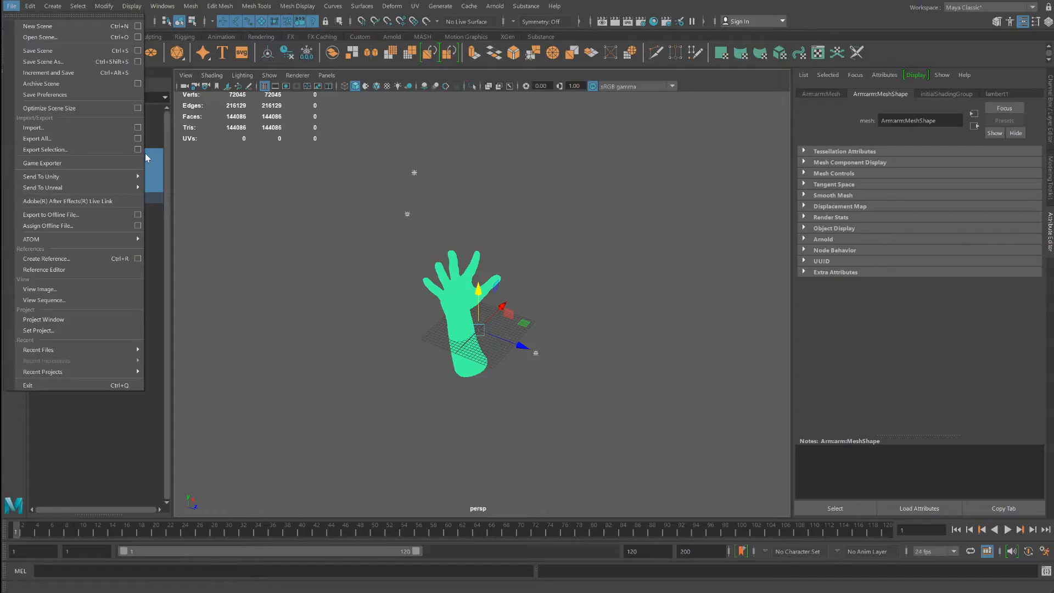
left_click(110, 152)
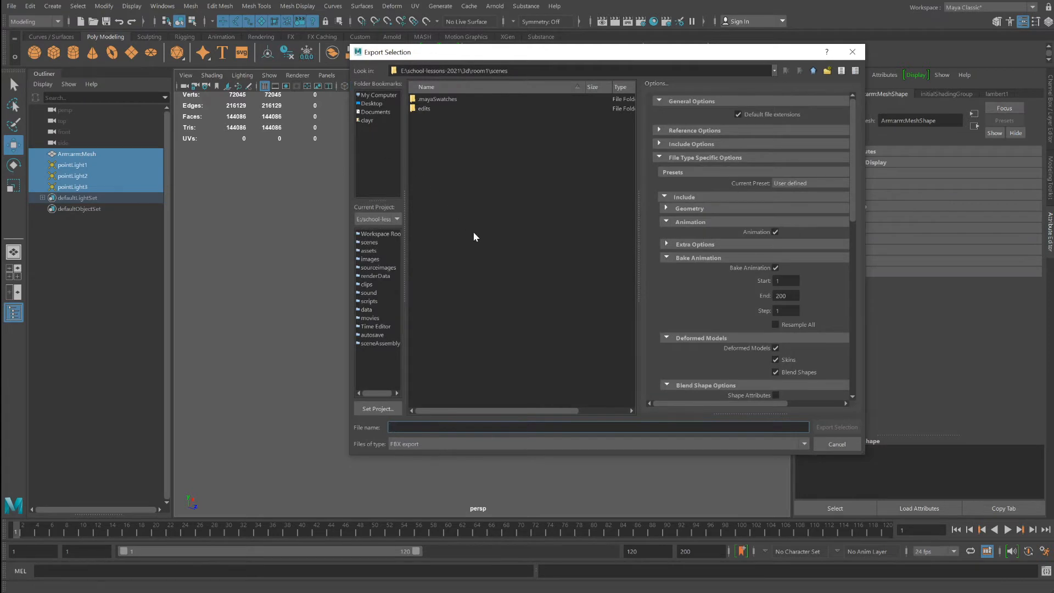
type("hand")
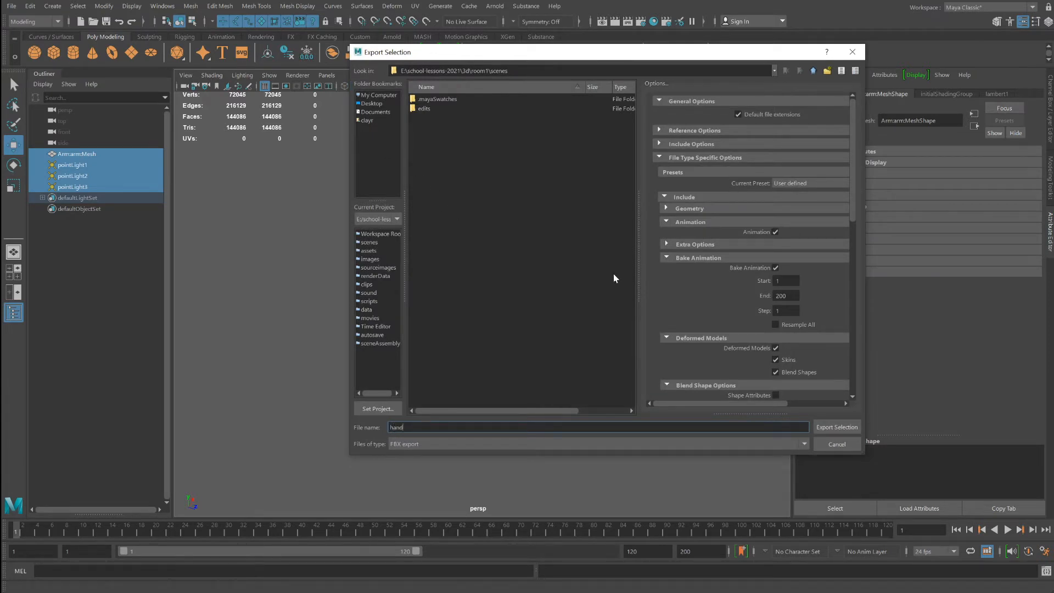
left_click(837, 427)
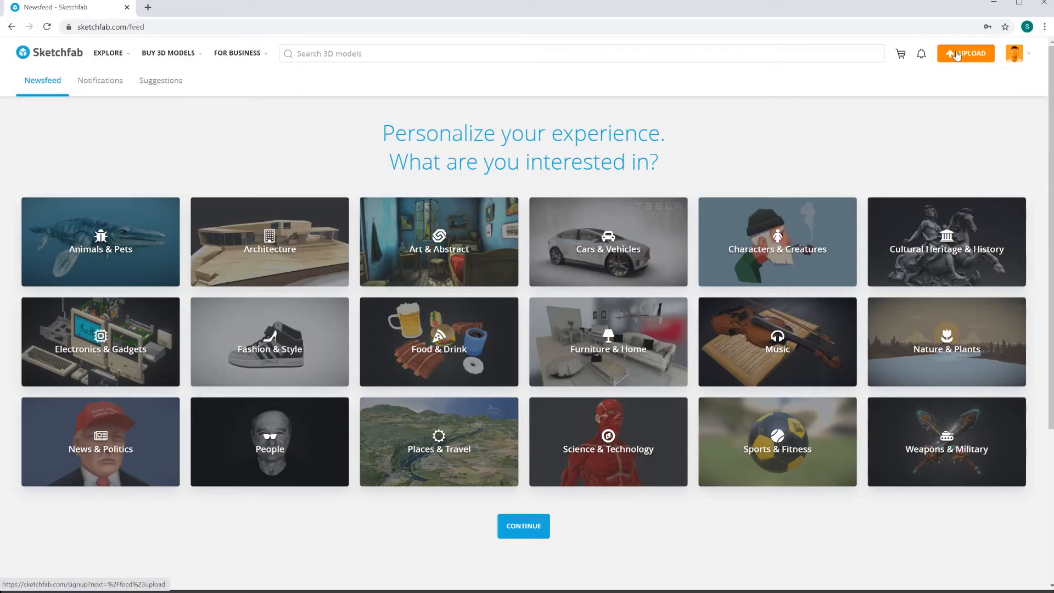
Switch to Sketchfab and upload hand.fbx from the scenes folder as a new model
left_click(958, 55)
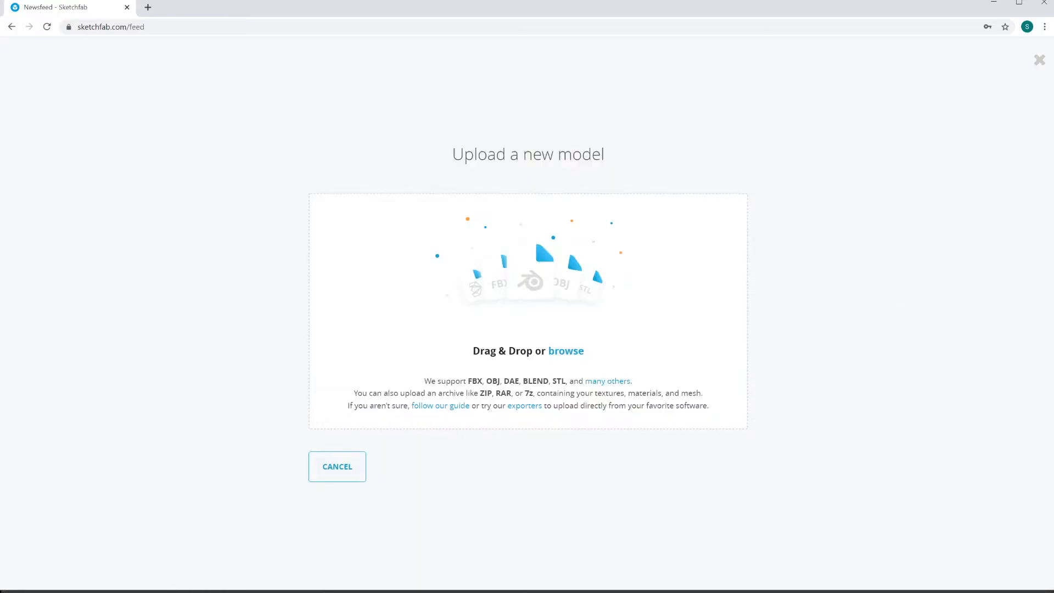
key("alt+Tab")
left_click_drag(447, 82, 1023, 128)
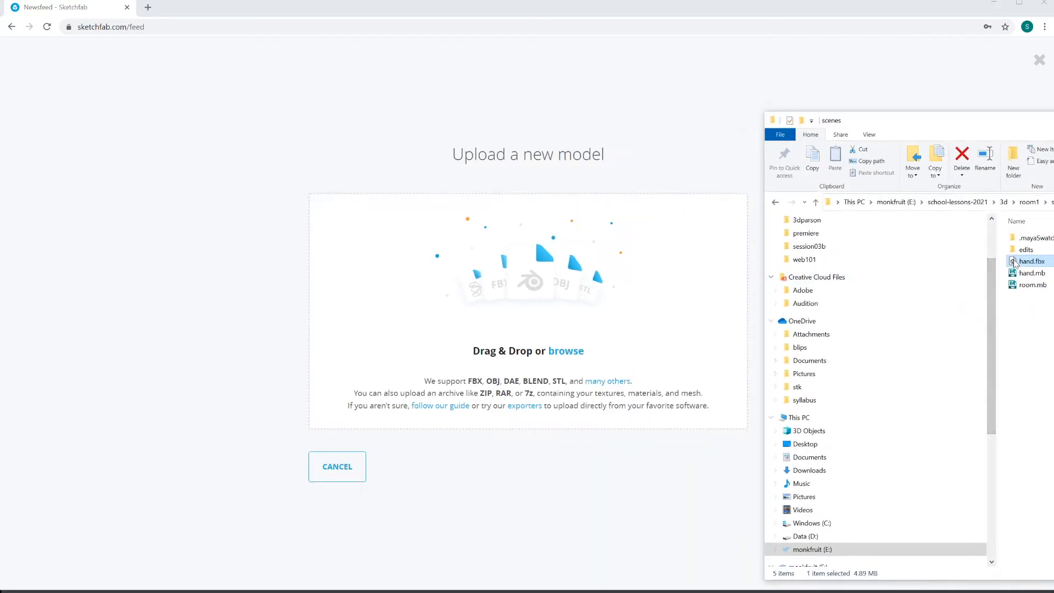
mouse_move(1015, 262)
left_mouse_down()
mouse_move(522, 258)
mouse_move(703, 403)
left_mouse_up()
left_click(706, 404)
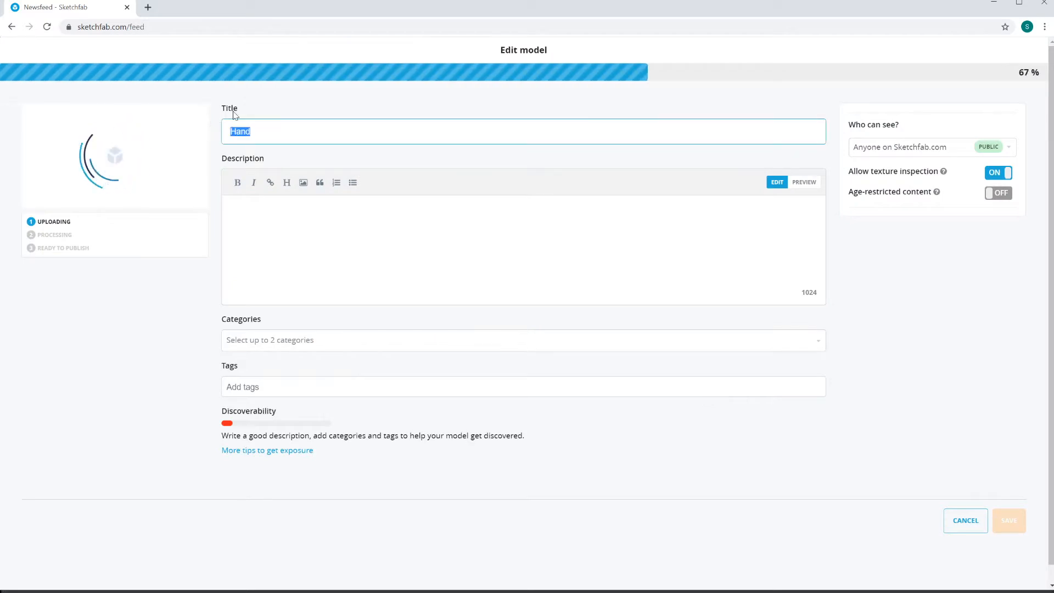
Title the uploaded model Friendly Hand and make it available as a free download
type("Friendly HJa")
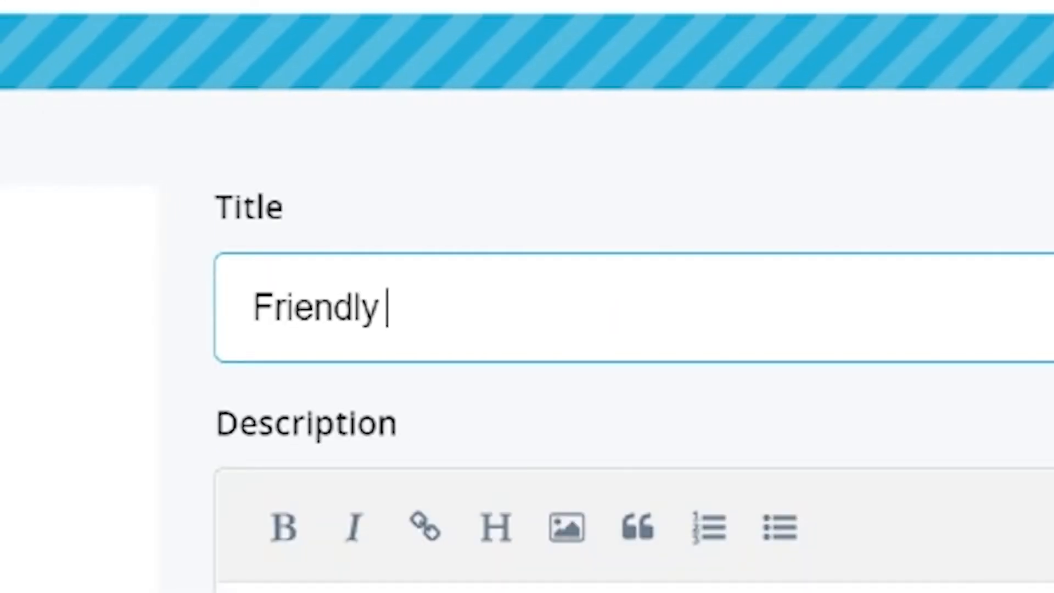
key("BackSpace")
key("BackSpace")
type("and")
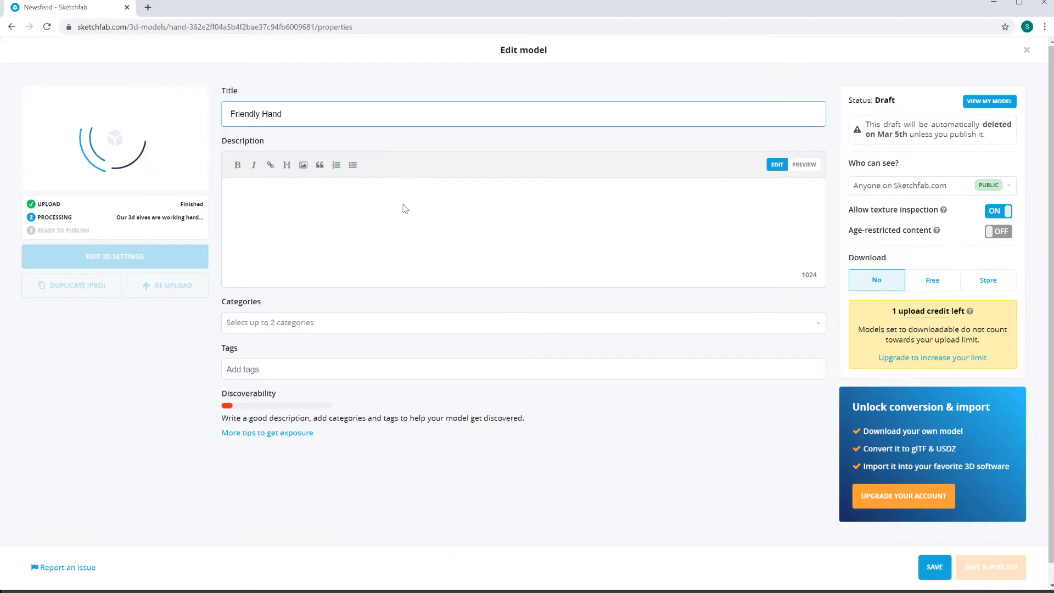
left_click(931, 281)
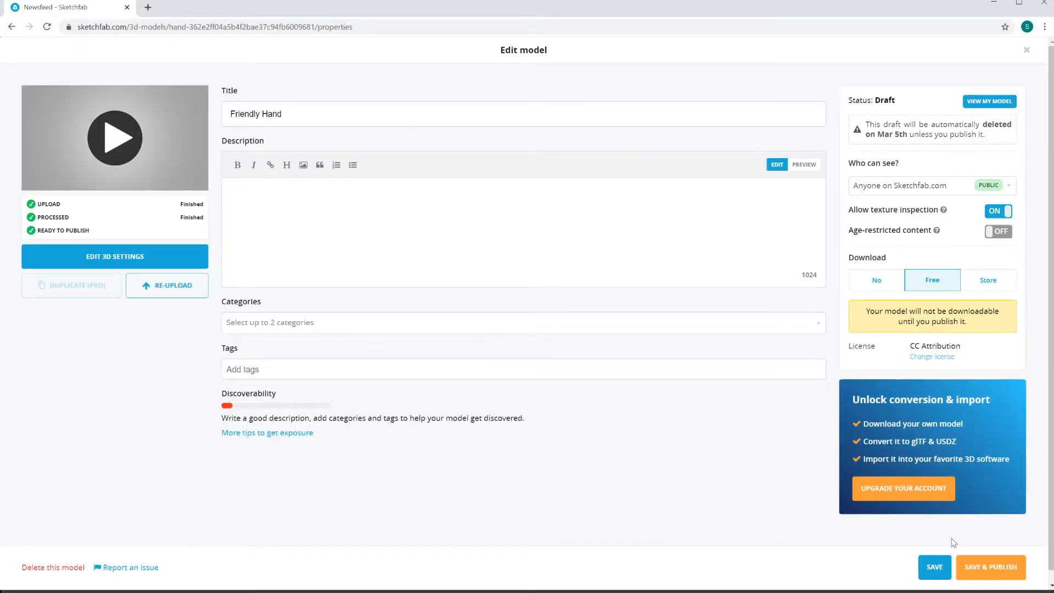
Save and publish the model, and copy its share link
left_click(967, 566)
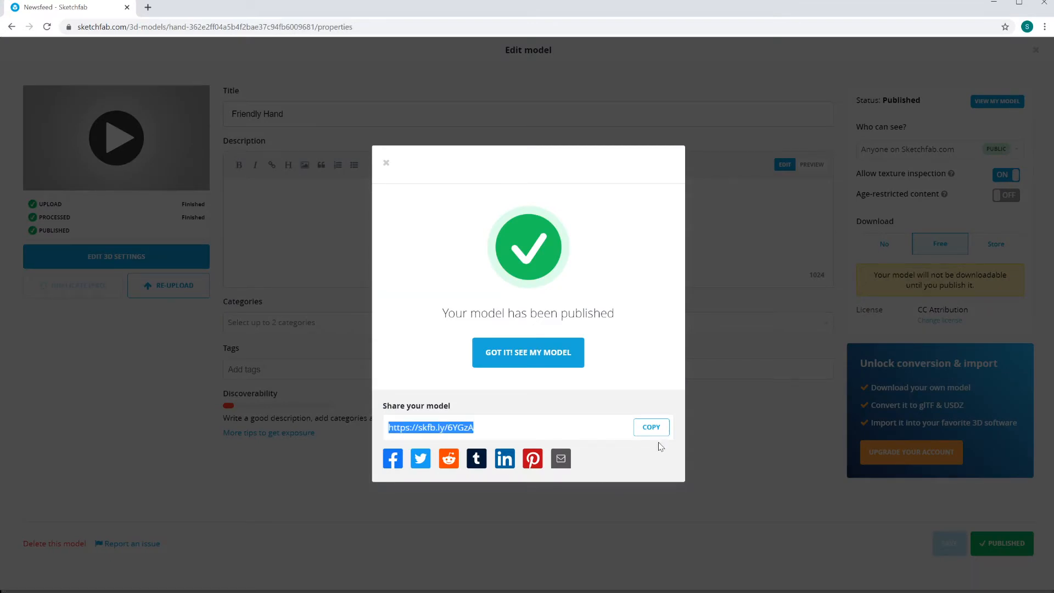
left_click(651, 427)
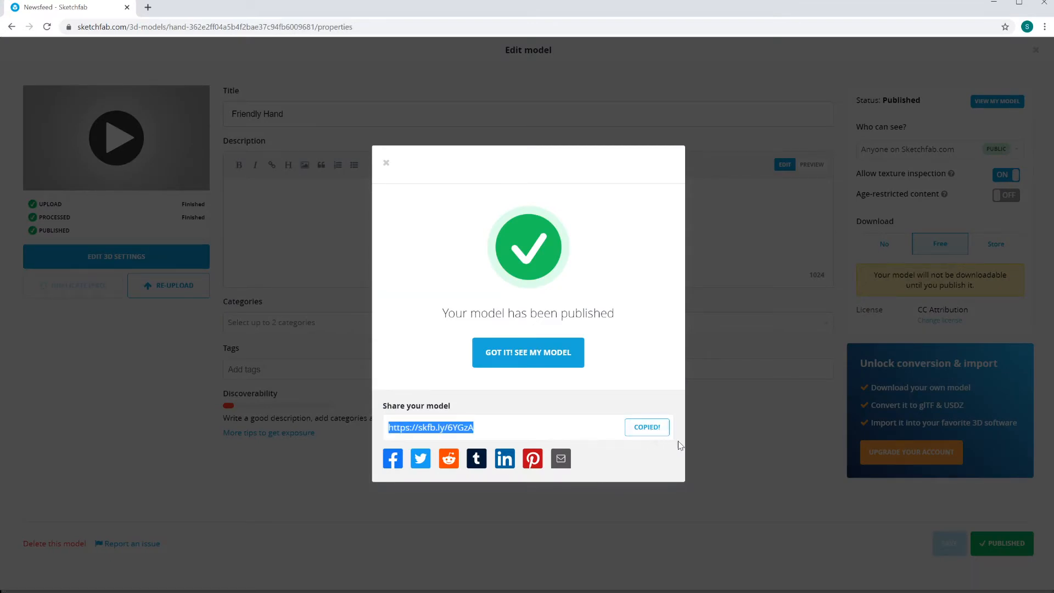
Open the published model's page and view the hand from another angle
left_click(534, 354)
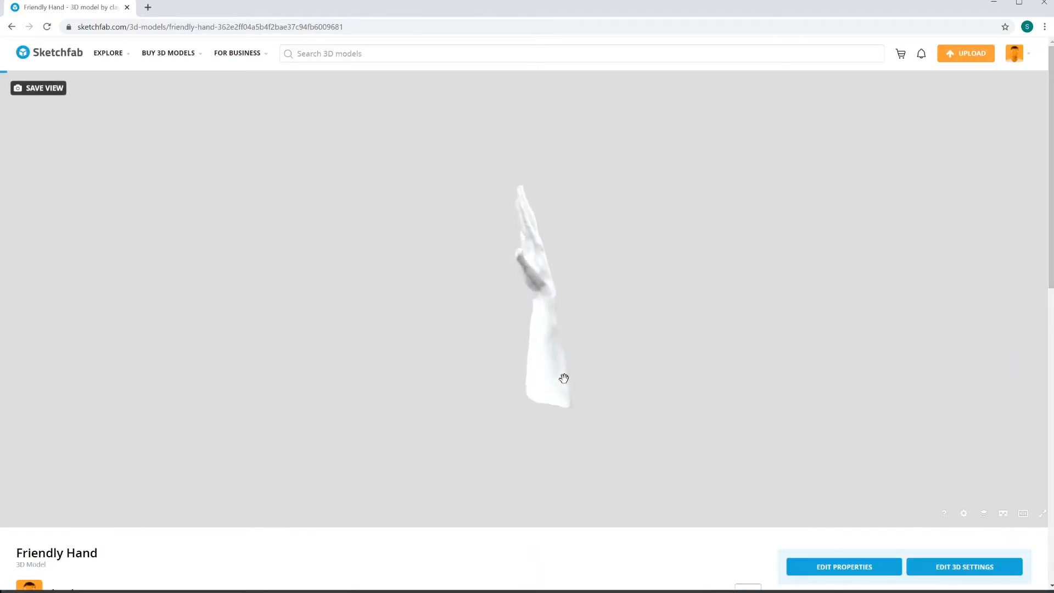
mouse_move(596, 369)
left_mouse_down()
mouse_move(438, 367)
mouse_move(574, 369)
mouse_move(534, 330)
mouse_move(583, 330)
mouse_move(411, 308)
mouse_move(644, 334)
mouse_move(419, 321)
mouse_move(483, 324)
mouse_move(453, 316)
mouse_move(627, 415)
left_mouse_up()
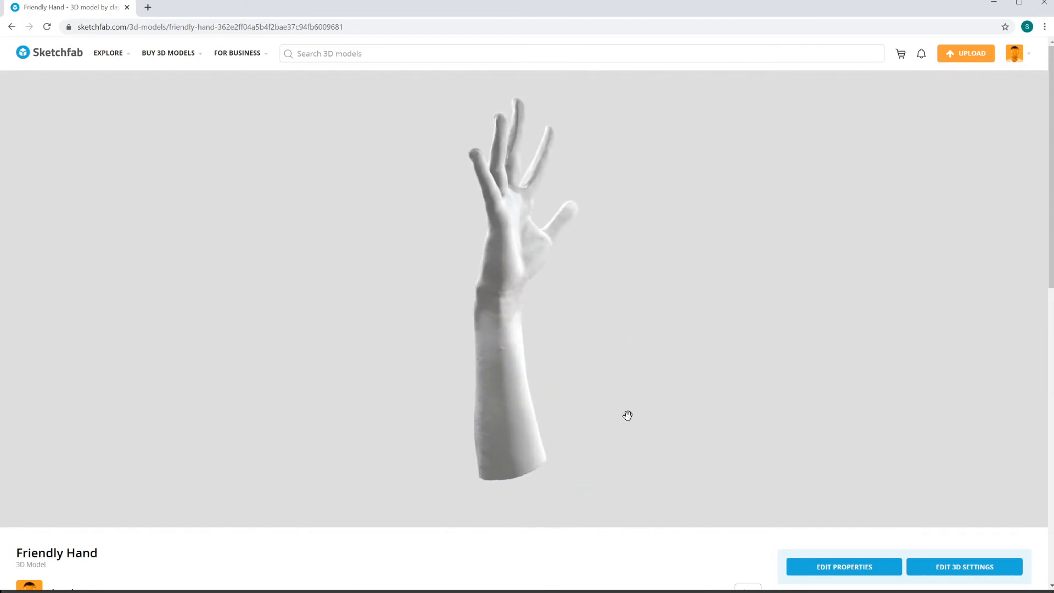
Look at the model's properties page, return to the model view and open its 3D settings for editing
left_click(844, 567)
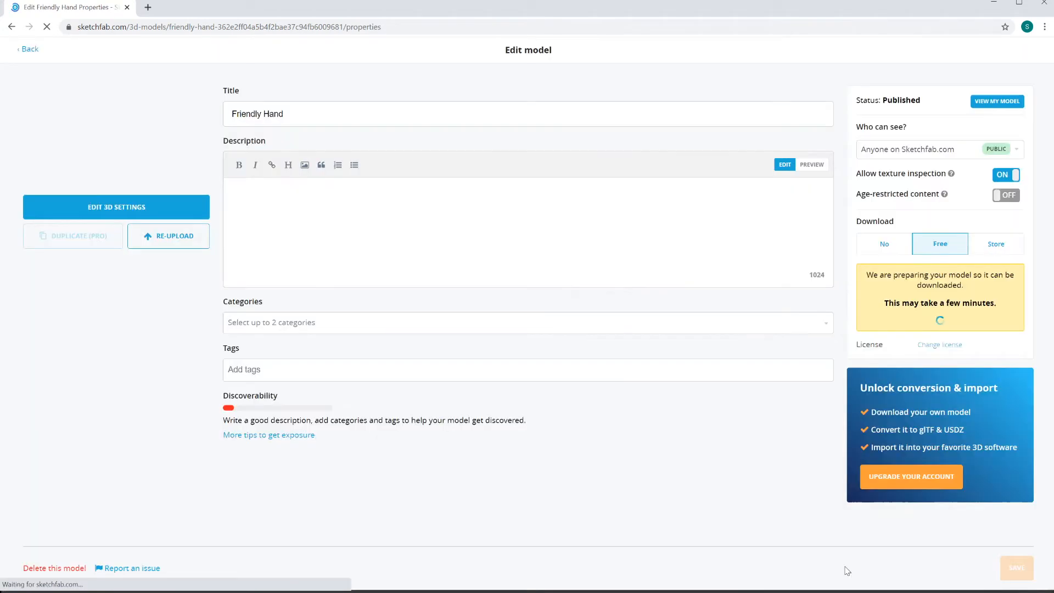
left_click(12, 27)
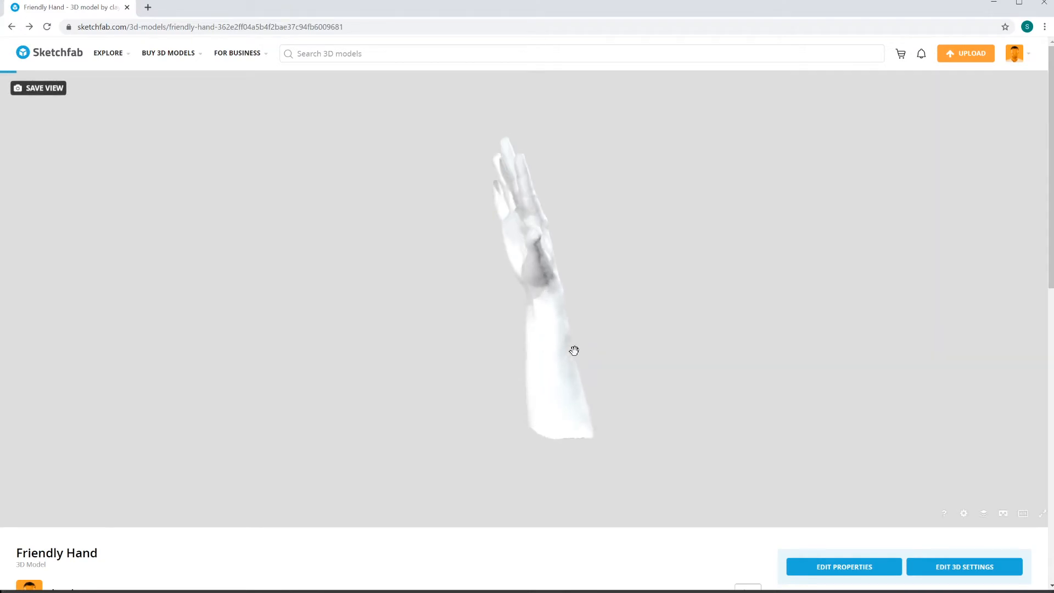
left_click_drag(578, 359, 466, 346)
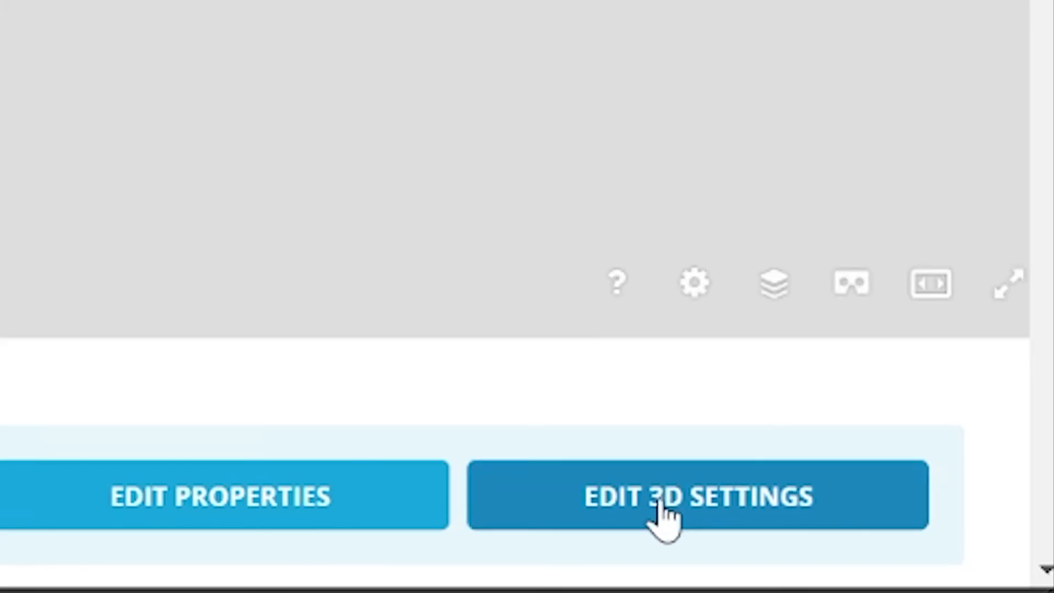
left_click(661, 513)
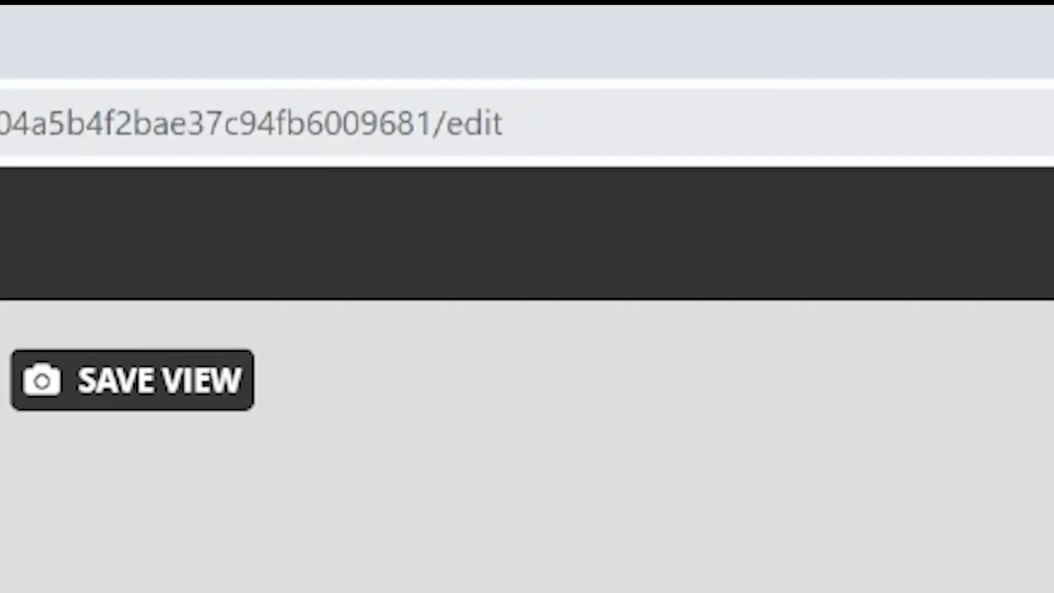
Open the model's lighting settings and turn off the Industrial Room environment lighting
left_click_drag(299, 27, 281, 26)
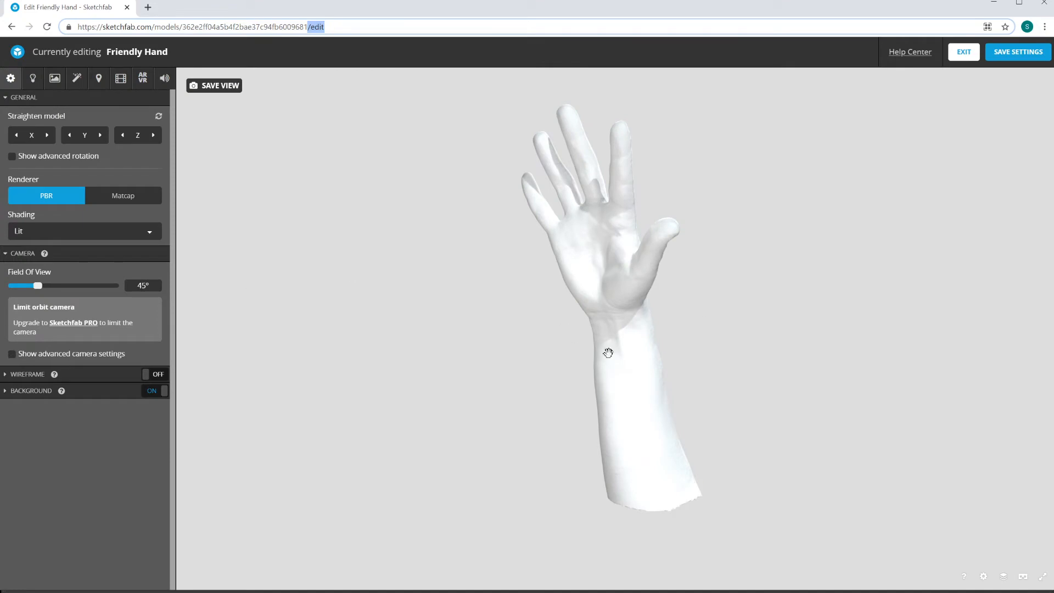
left_click(32, 80)
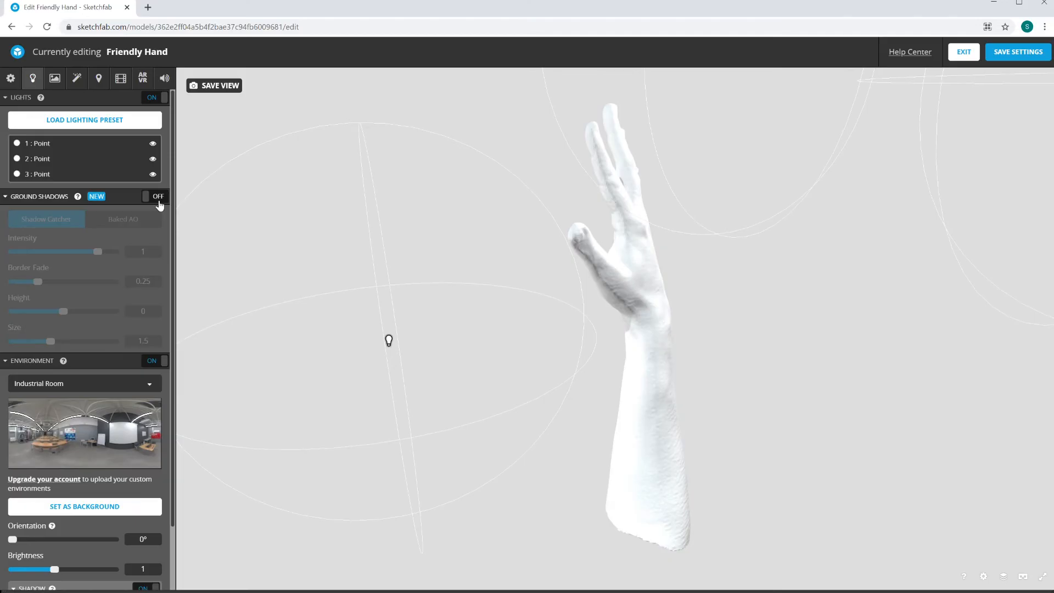
left_click(688, 571)
left_click(688, 571)
left_click(689, 570)
left_click(158, 201)
left_click(158, 201)
left_click(158, 201)
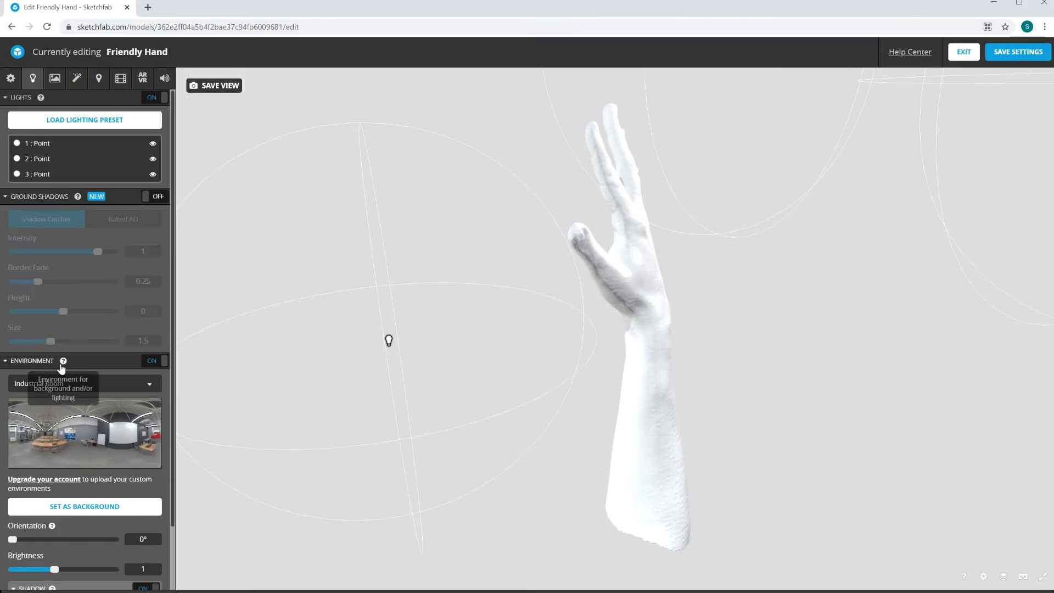
left_click(154, 363)
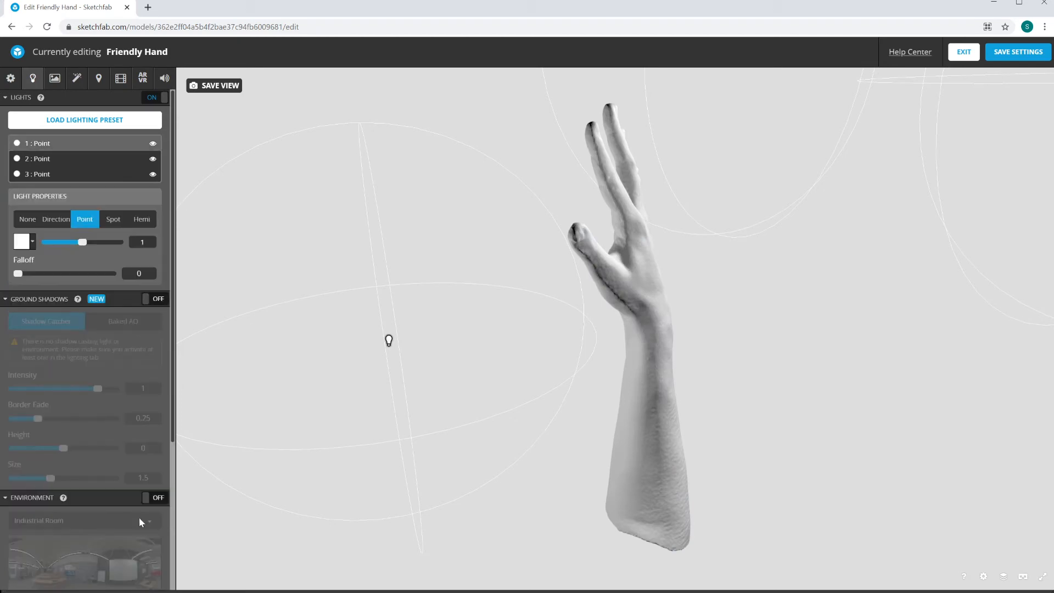
scroll(143, 502, "down", 3)
scroll(138, 455, "up", 4)
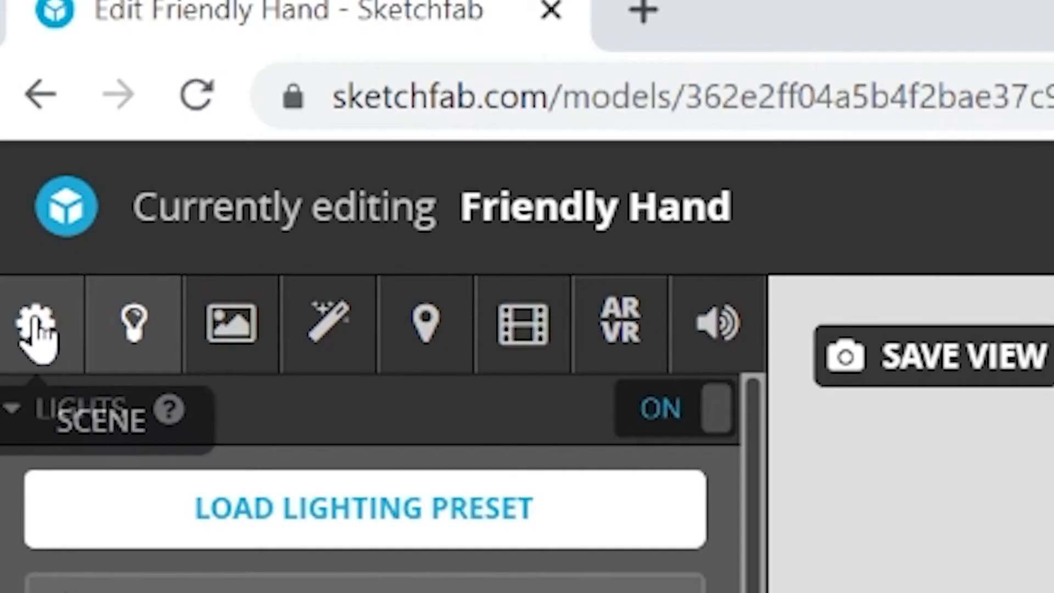
Set the scene background to solid black, #000000, and keep the background enabled after trying it off
left_click(36, 332)
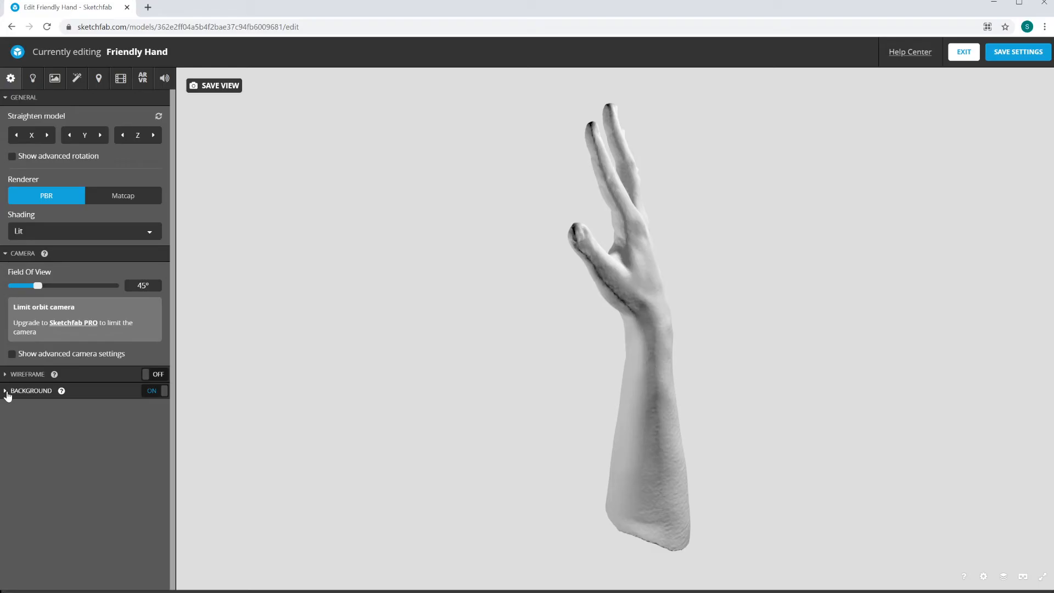
left_click(137, 434)
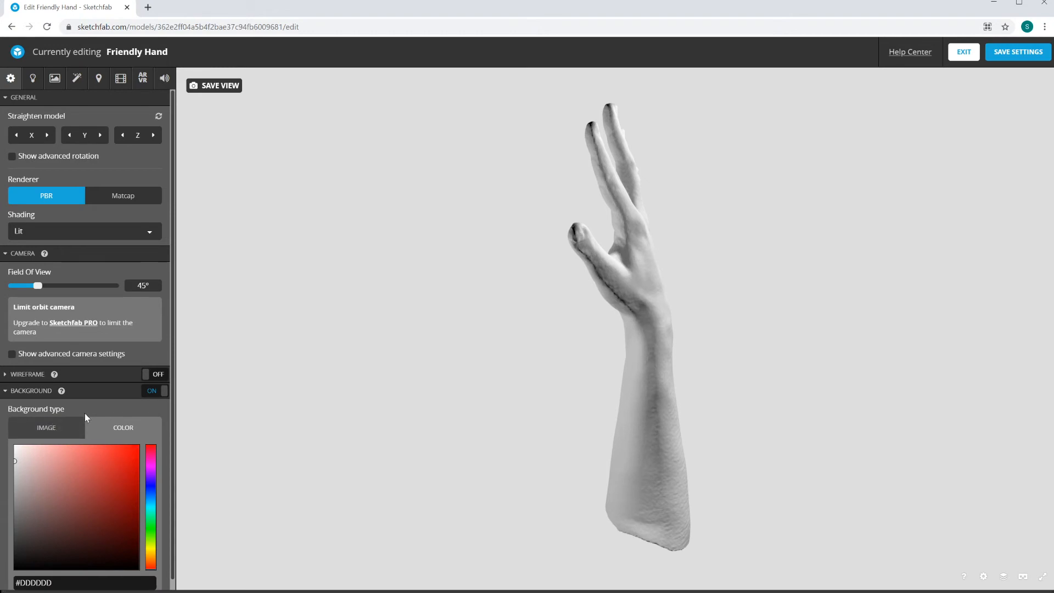
left_click(125, 452)
left_click_drag(84, 463, 123, 565)
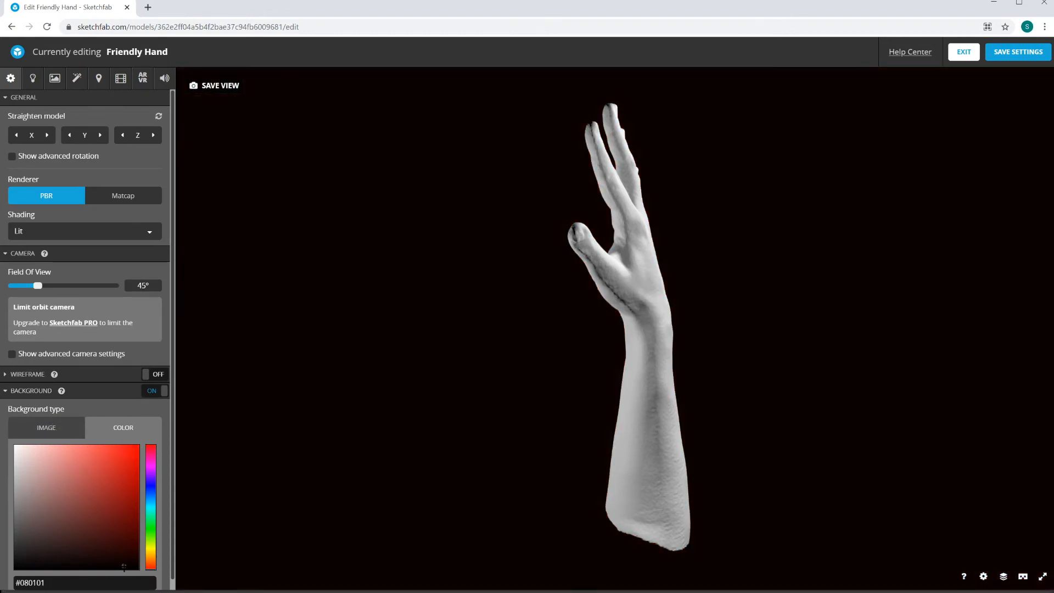
left_click(152, 391)
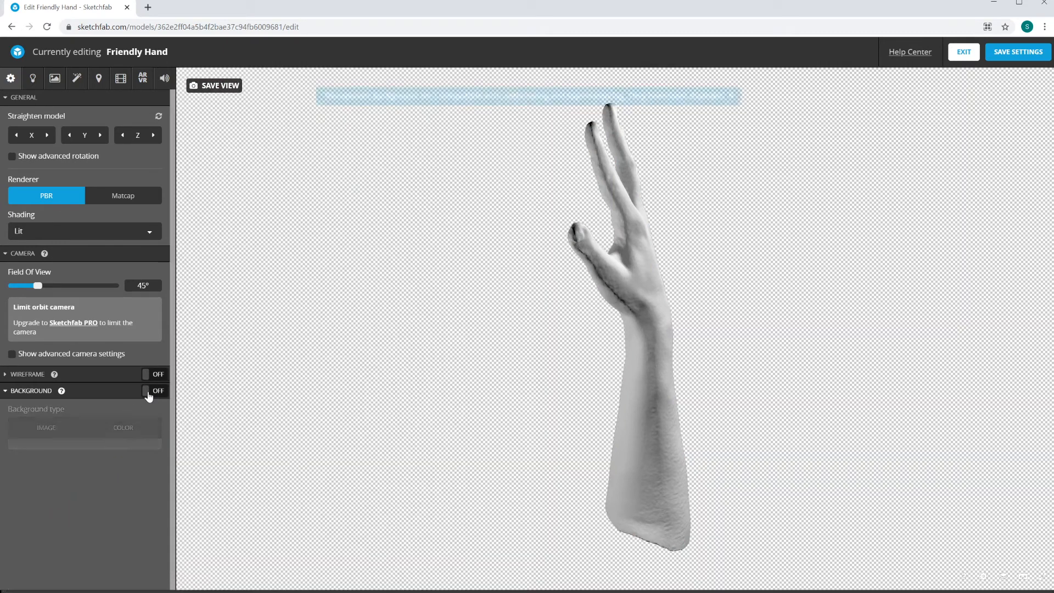
left_click(154, 392)
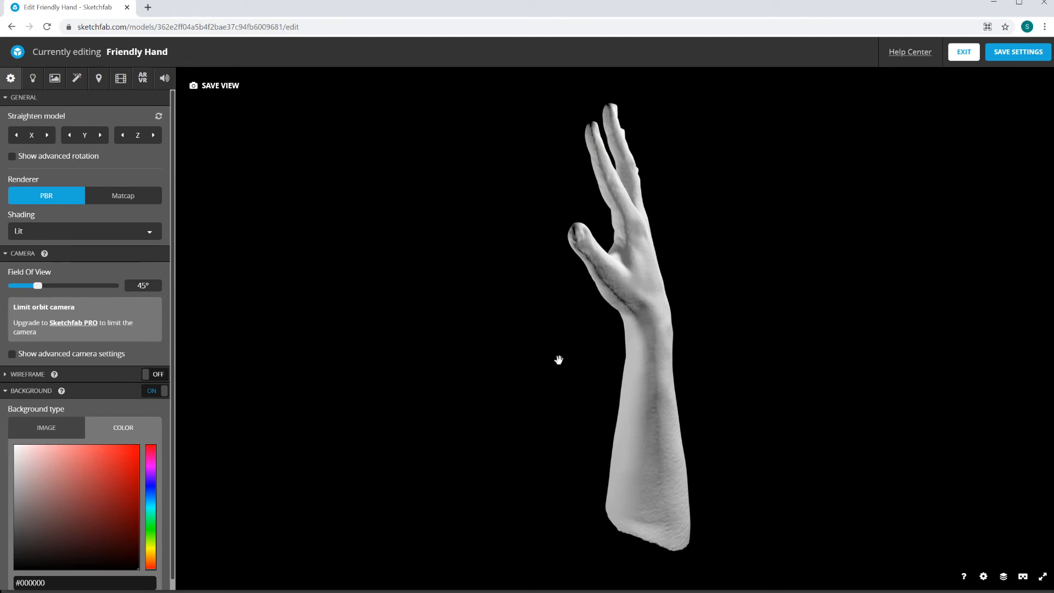
Return to the lighting settings, select the third point light beside the hand and move it up along its vertical axis
left_click_drag(558, 360, 550, 383)
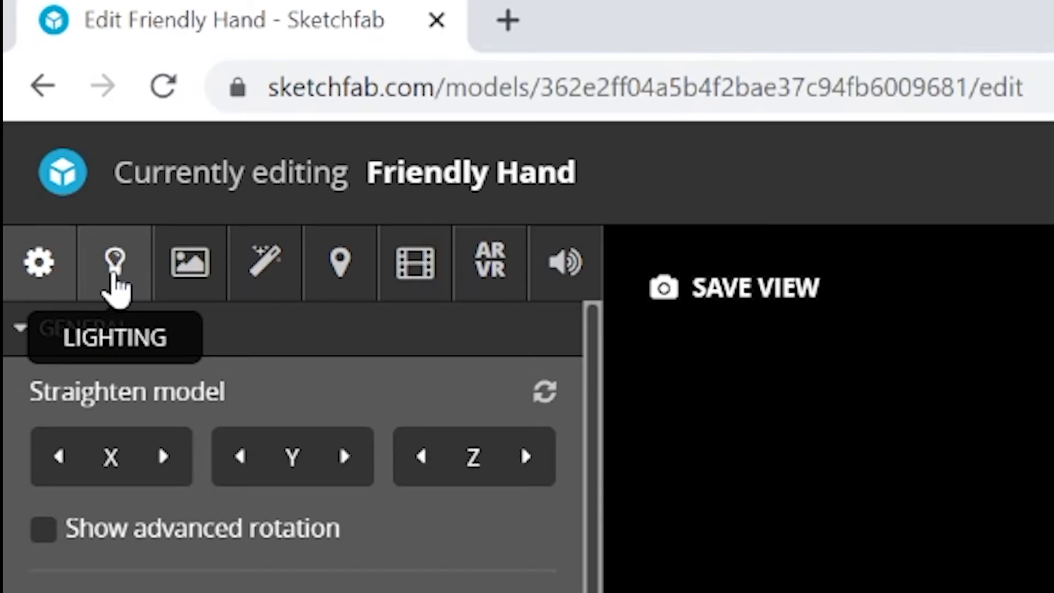
left_click(114, 271)
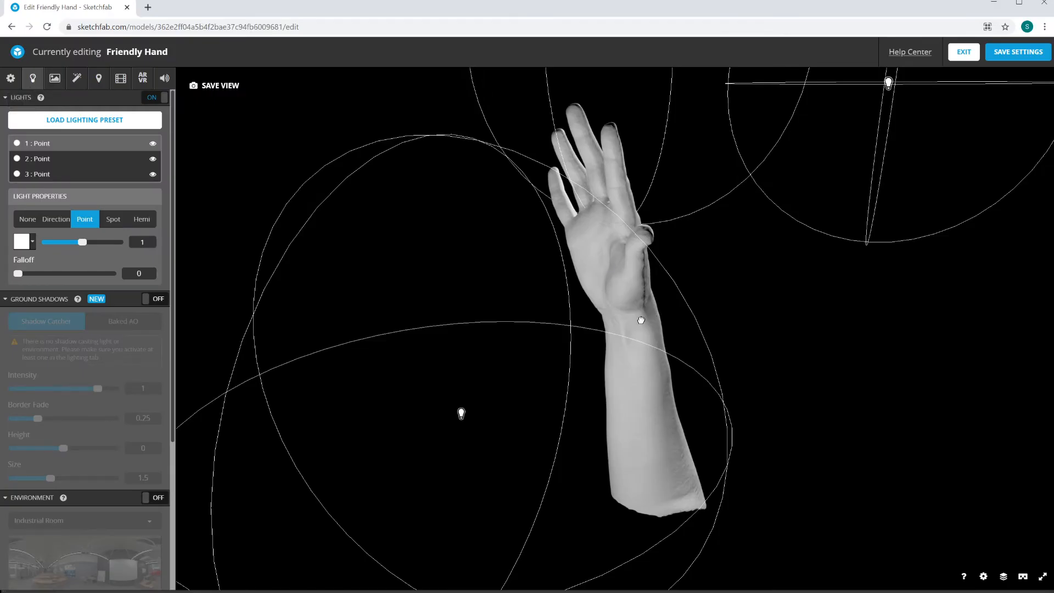
left_click_drag(463, 413, 583, 327)
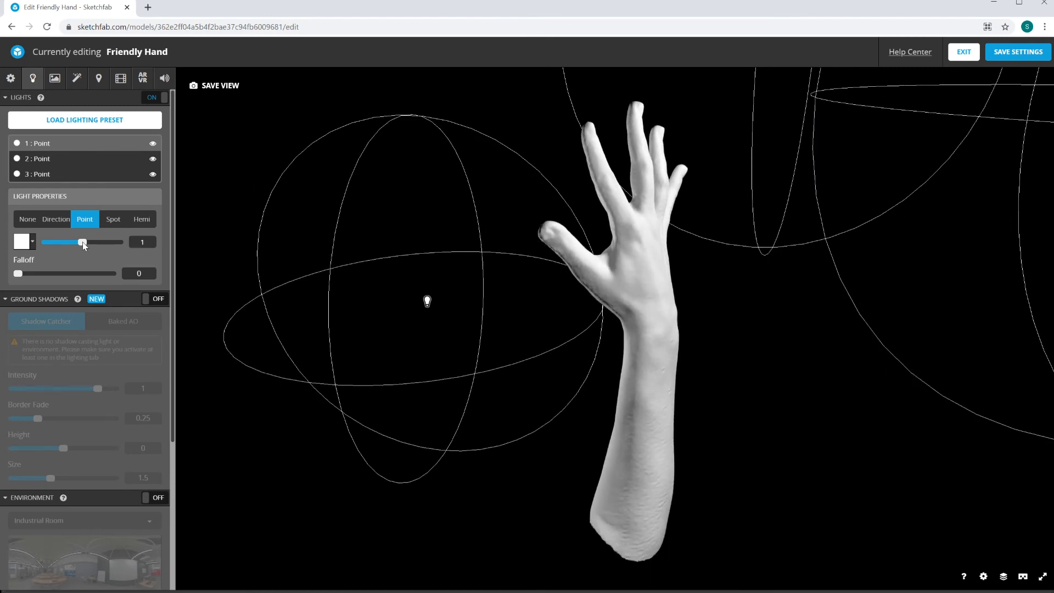
left_click_drag(549, 324, 598, 325)
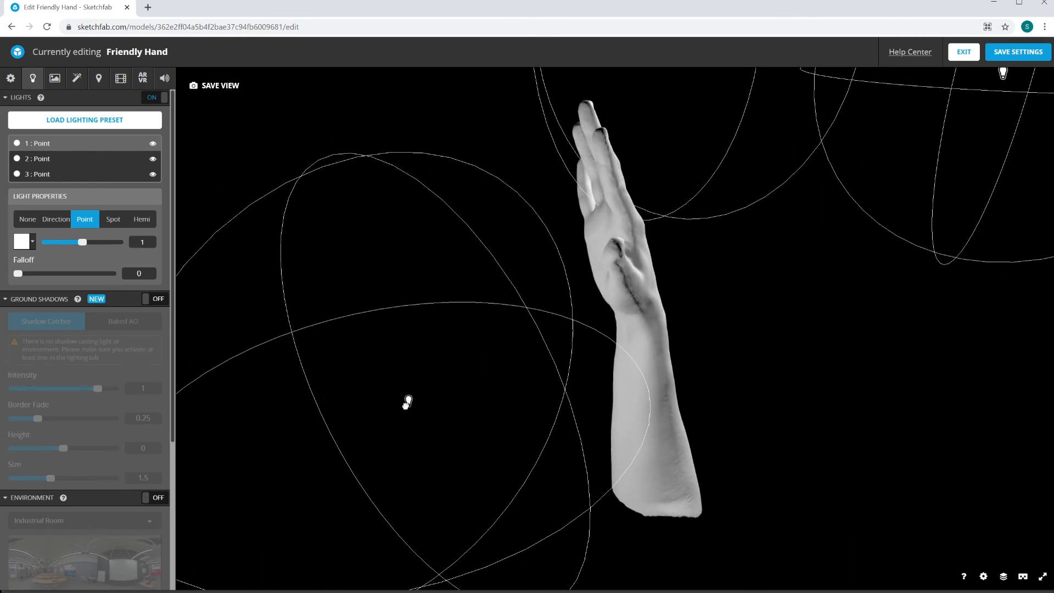
left_click(407, 402)
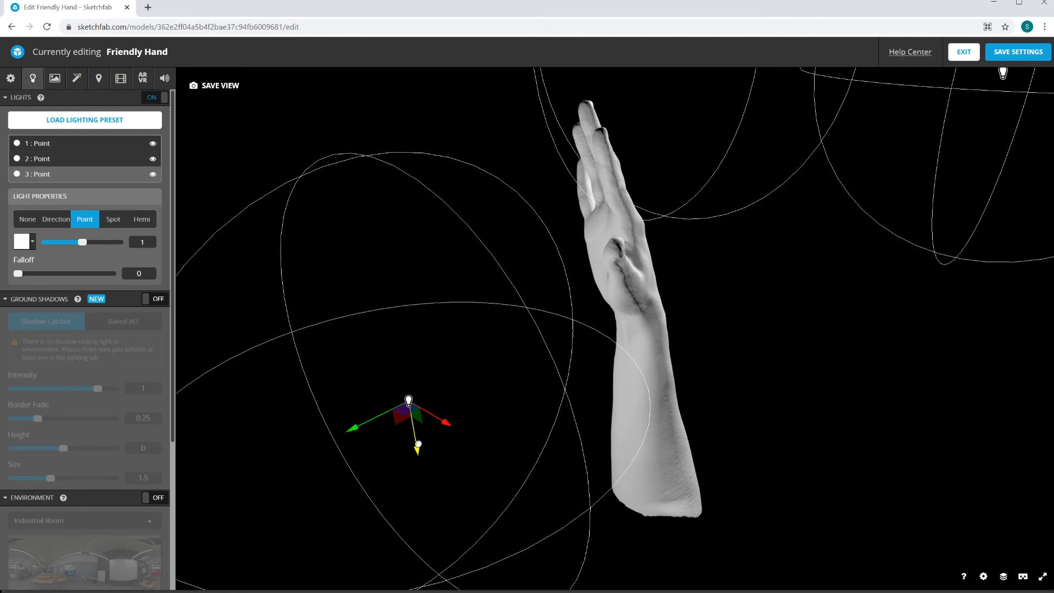
left_click_drag(417, 444, 378, 355)
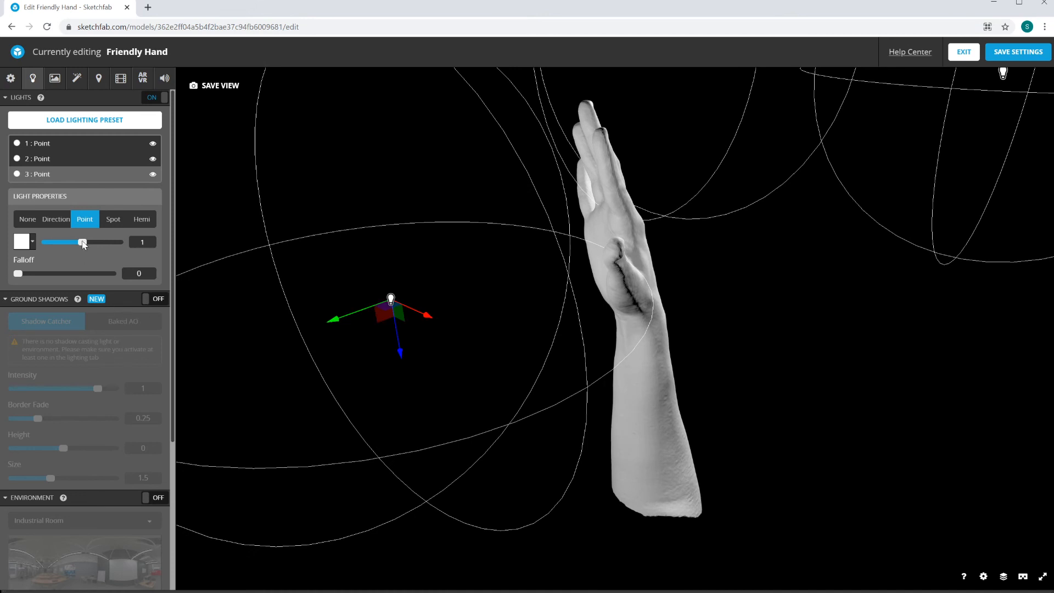
Set the third point light's intensity to 0.0707 and its falloff to 0.496, and save the 3D settings
left_click_drag(82, 242, 44, 243)
left_click_drag(515, 400, 600, 389)
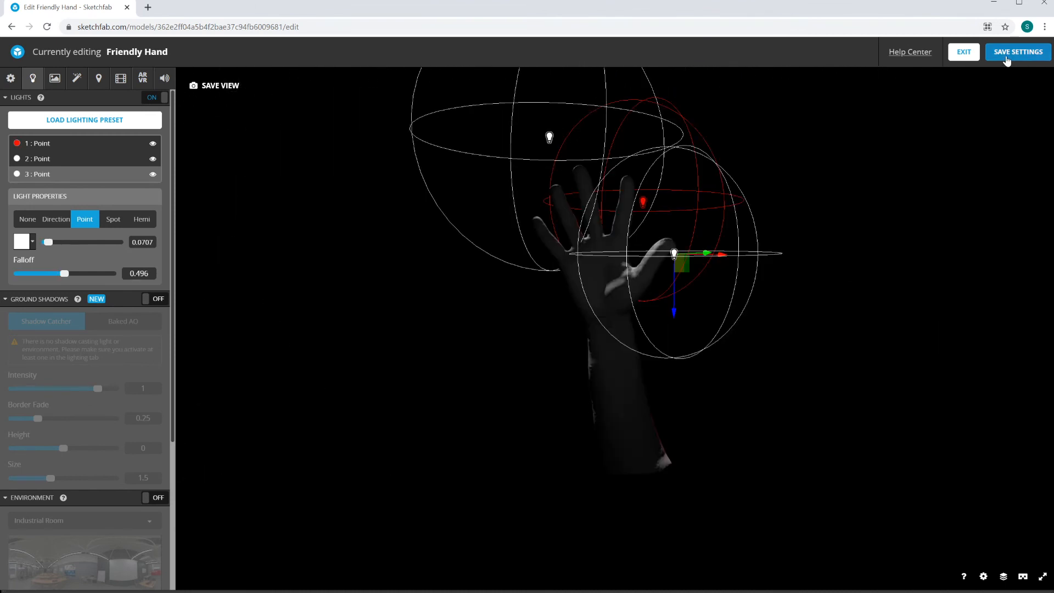
left_click(1009, 54)
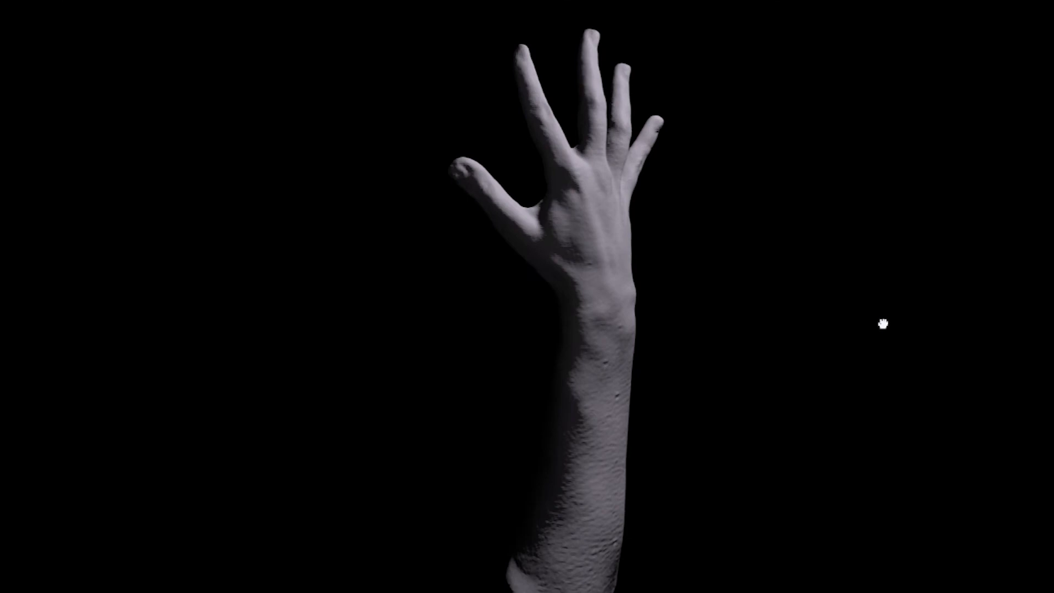
View the relit hand from several angles on its published page and in an enlarged view
left_click_drag(882, 322, 546, 323)
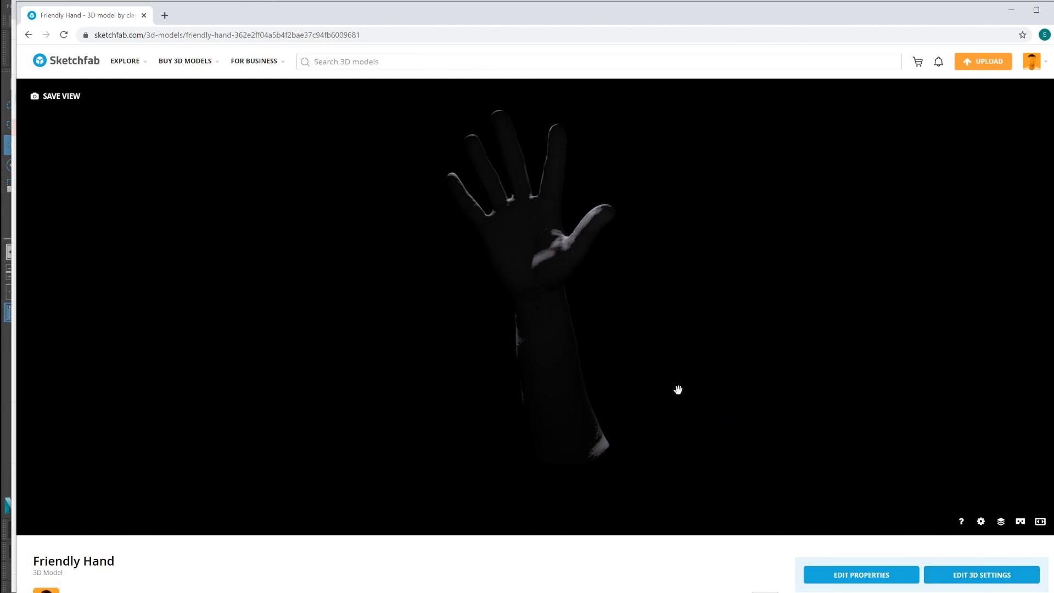
left_click(1020, 522)
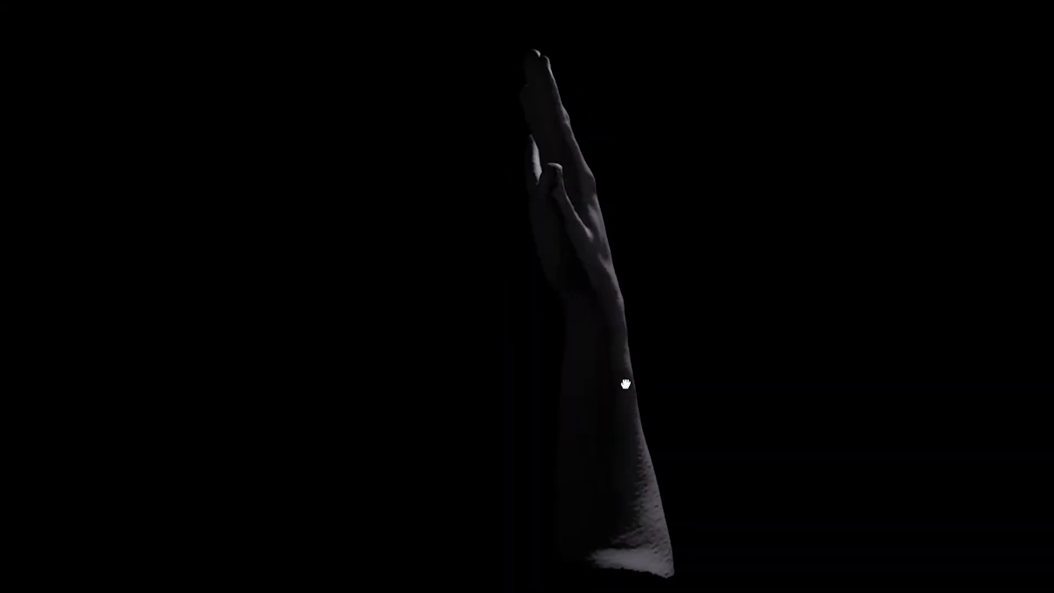